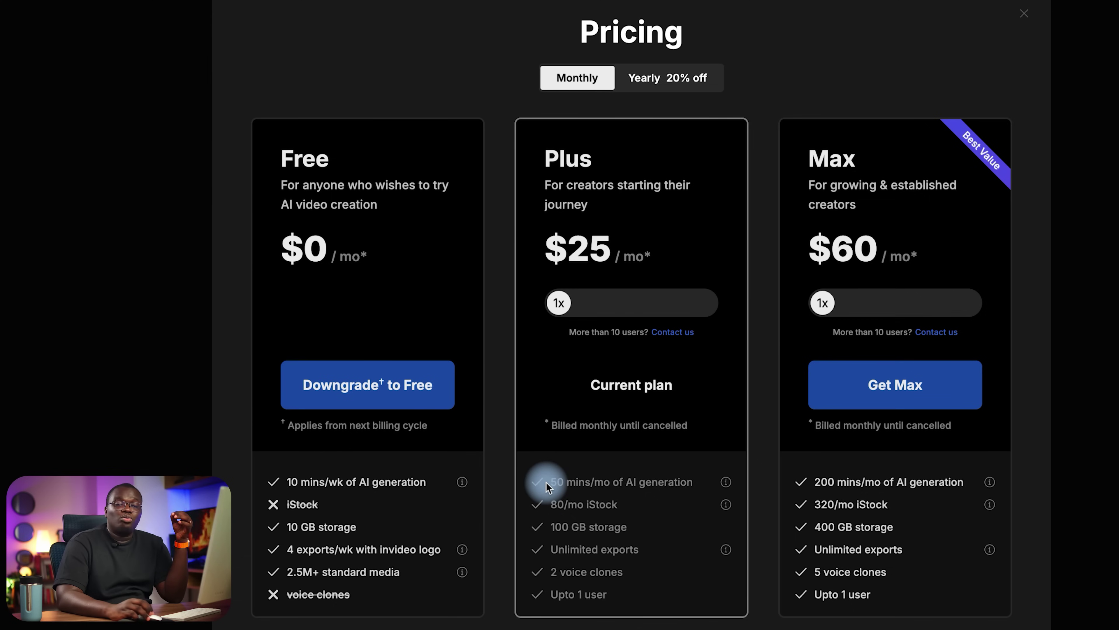
Examine the Plus plan's monthly AI generation allowance in the pricing overview and close the overview.
drag(547, 487, 591, 483)
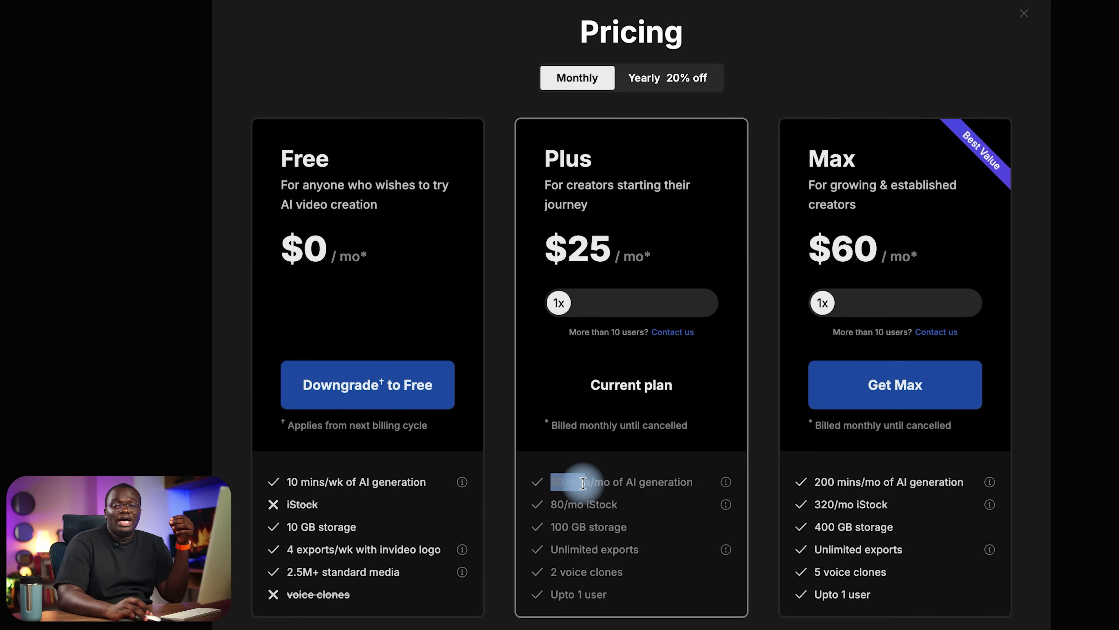
click(802, 520)
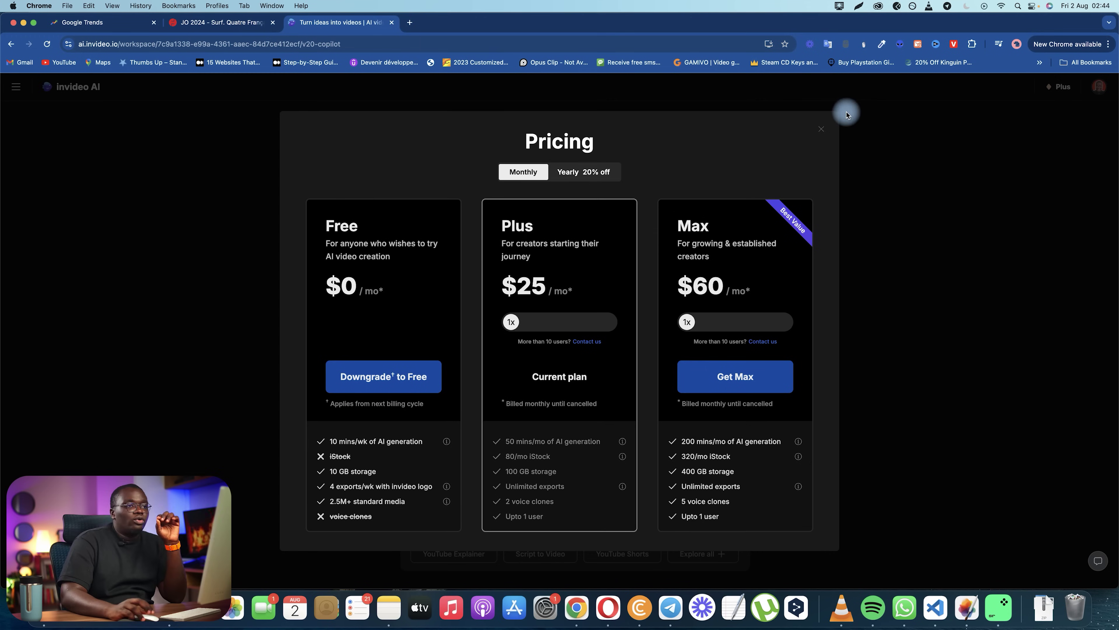
click(822, 129)
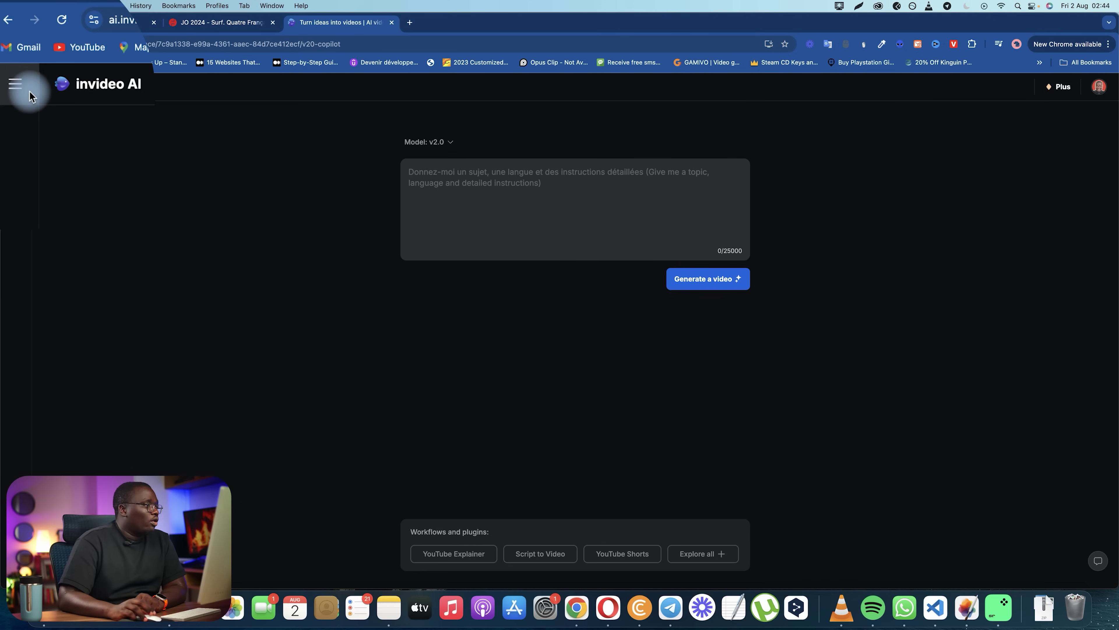
Examine the Add Voice recording instructions and file upload on the Voices page, and close them without adding a voice.
click(14, 92)
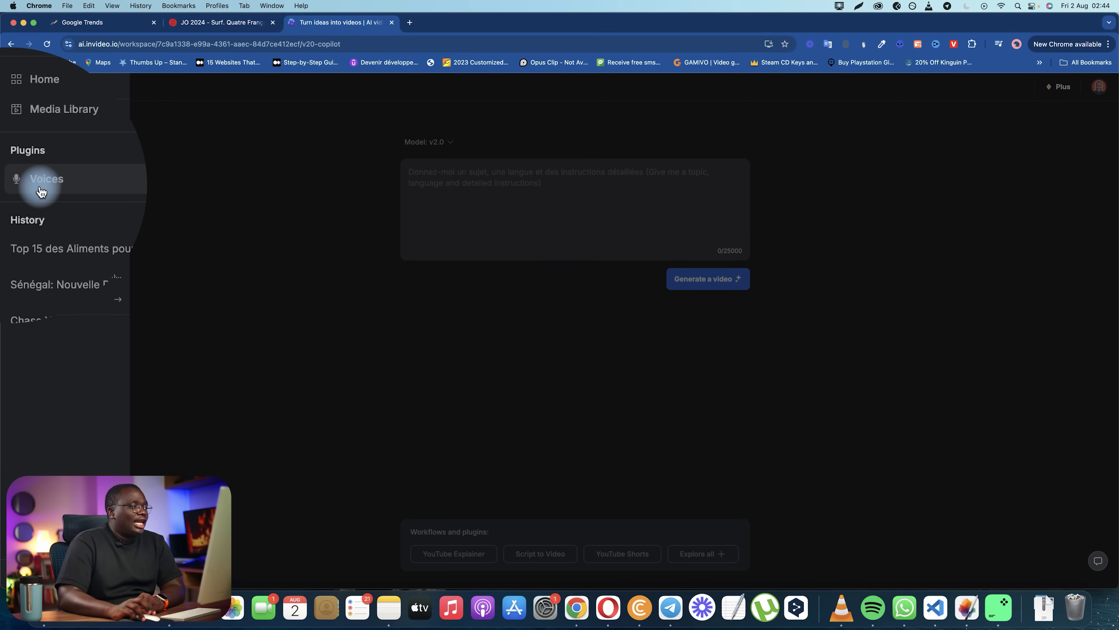
click(66, 190)
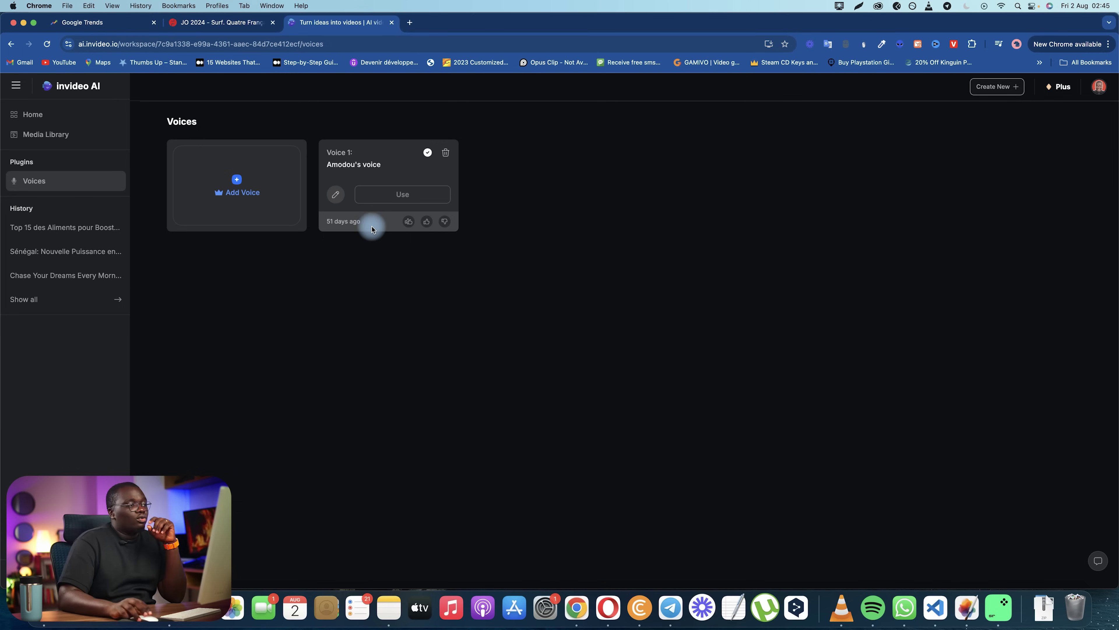
click(238, 190)
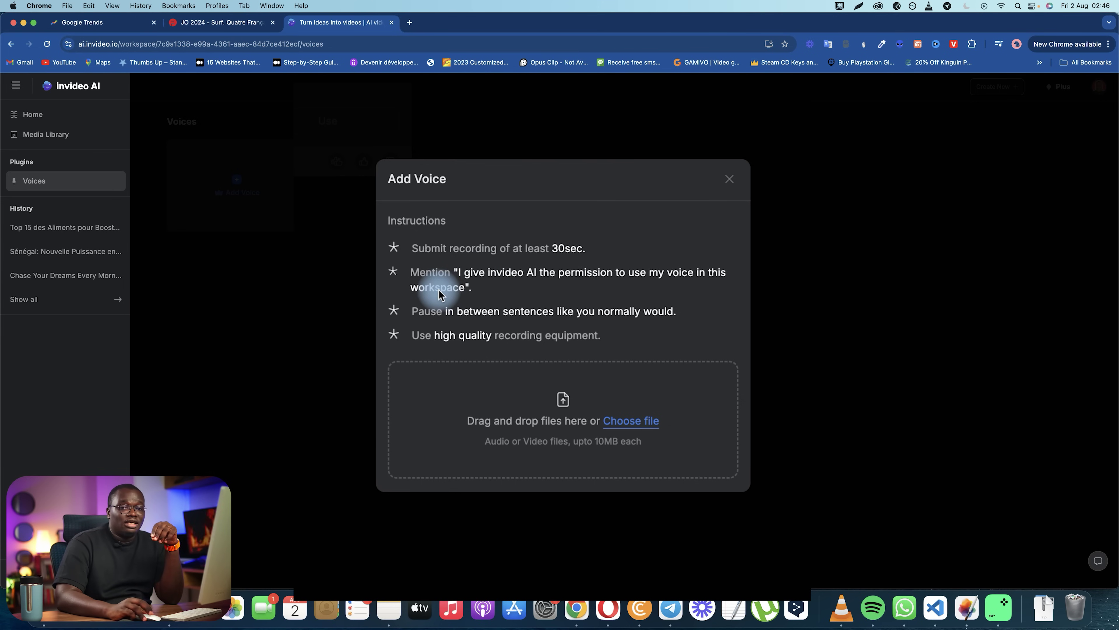
mouse_move(465, 290)
mouse_down()
mouse_move(444, 253)
mouse_move(462, 287)
mouse_move(456, 279)
mouse_up()
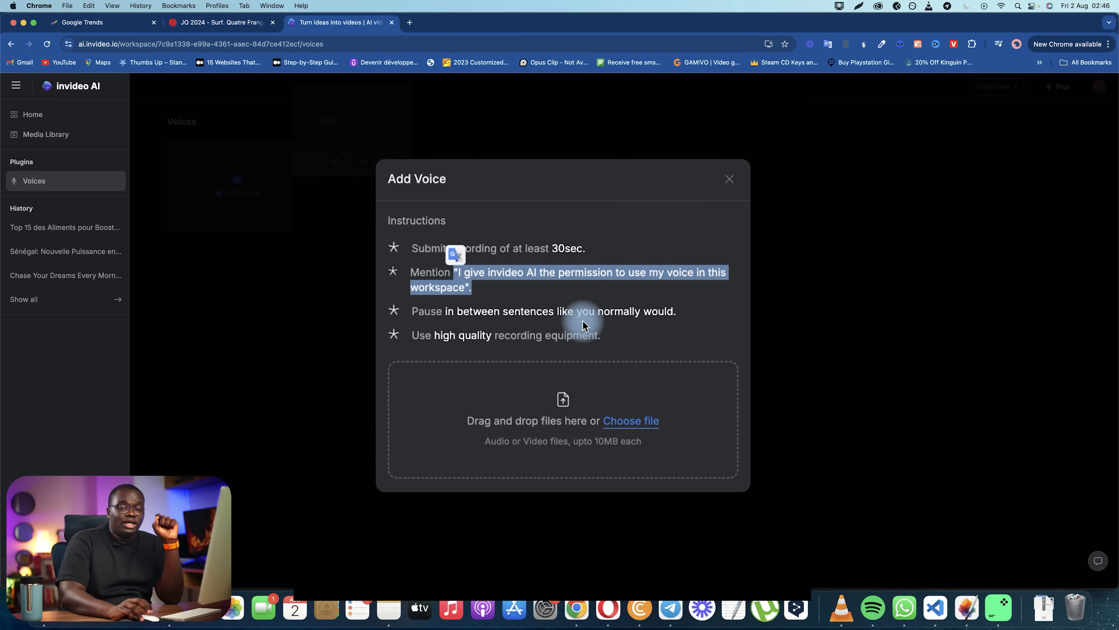
click(574, 328)
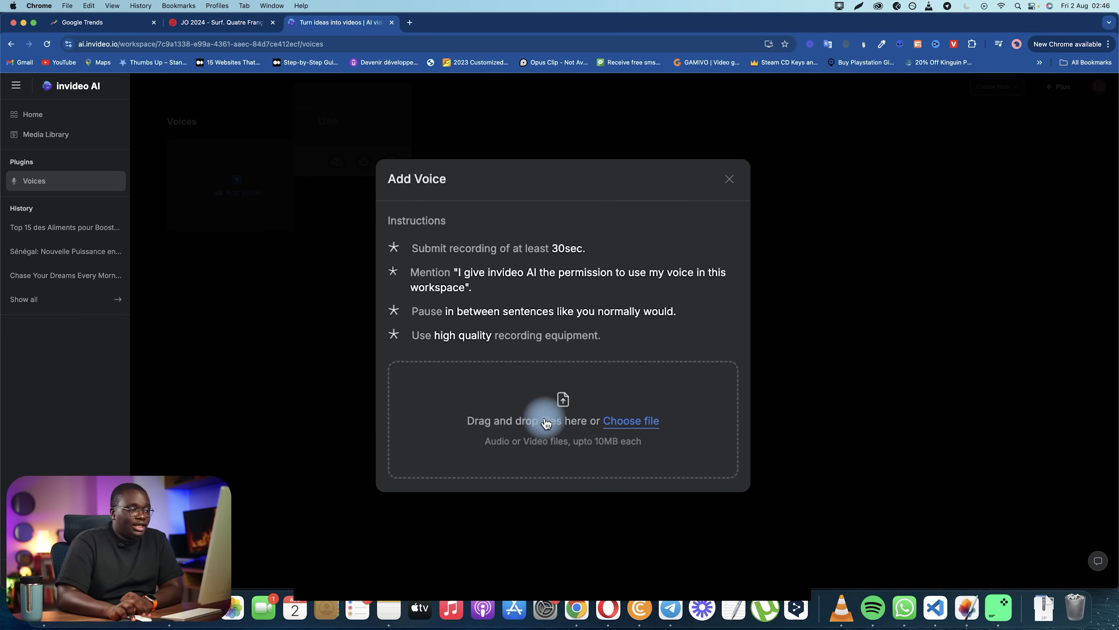
click(565, 399)
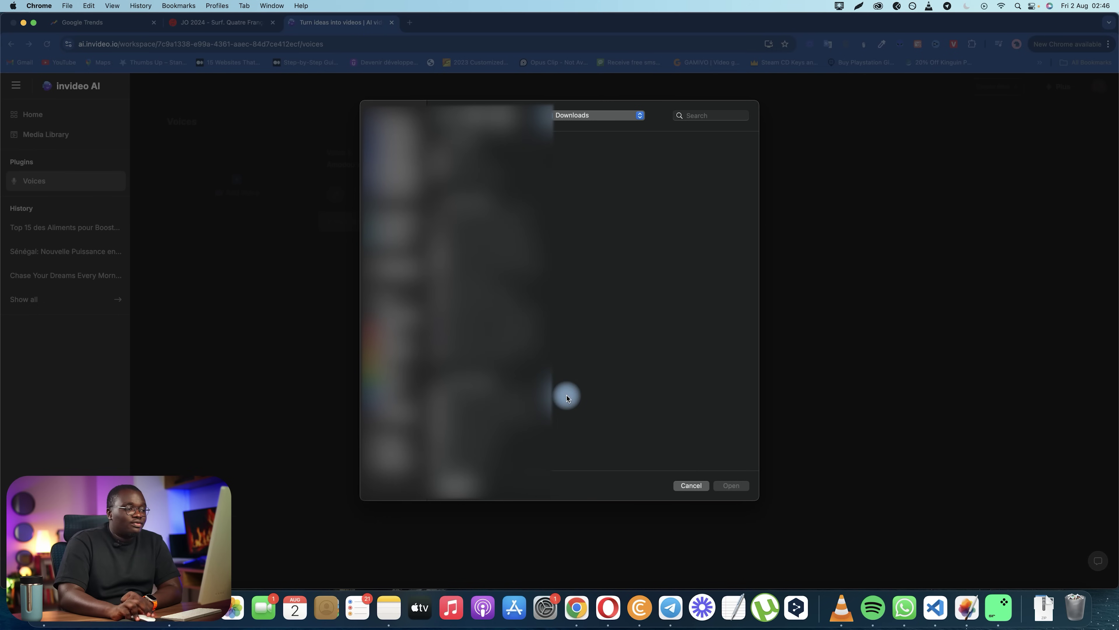
click(684, 486)
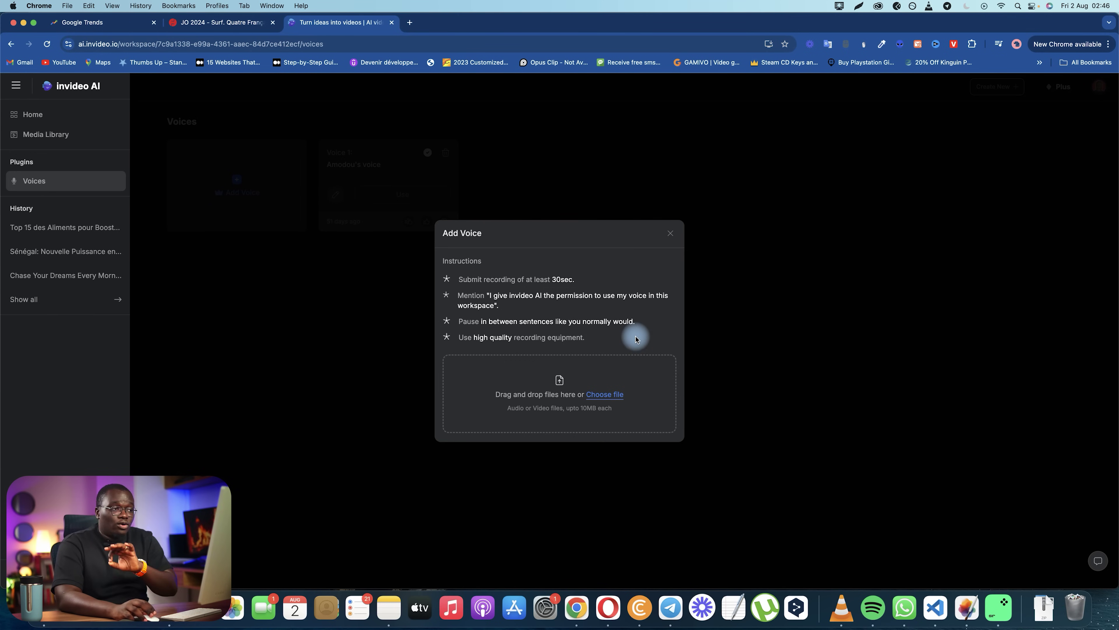
click(671, 233)
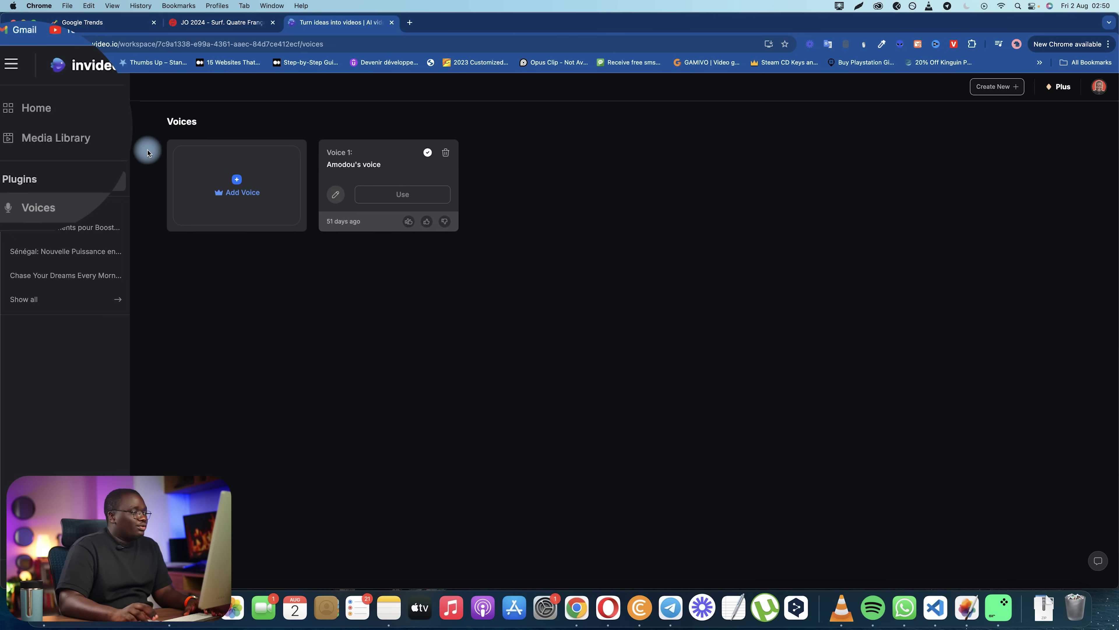
Start a new AI video from Home with the YouTube Explainer workflow and set its length to 5 minutes.
click(62, 115)
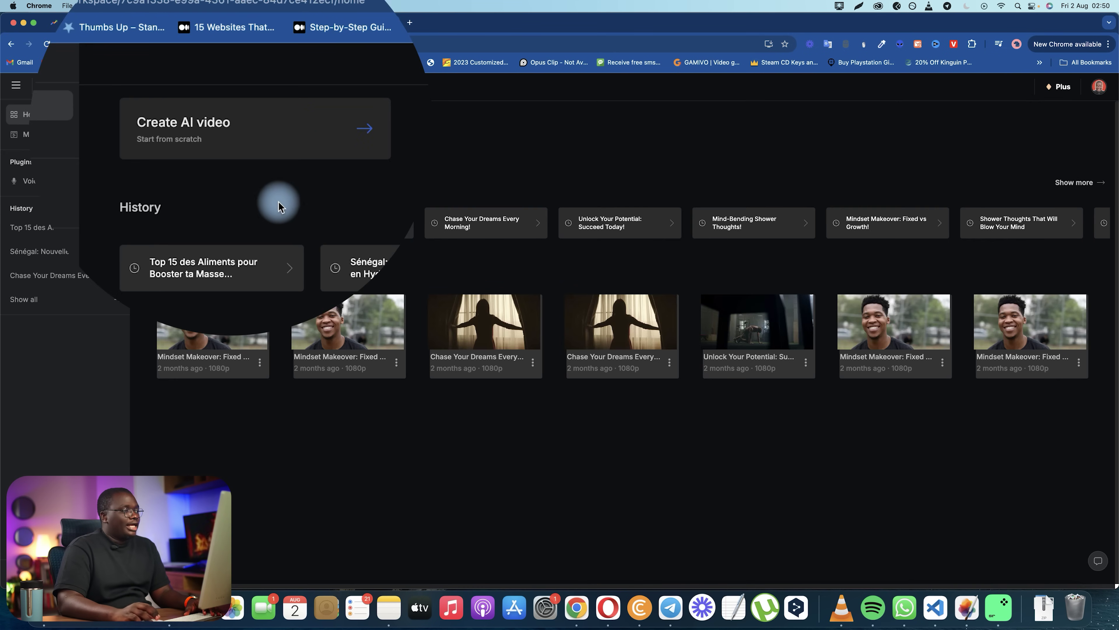
click(314, 141)
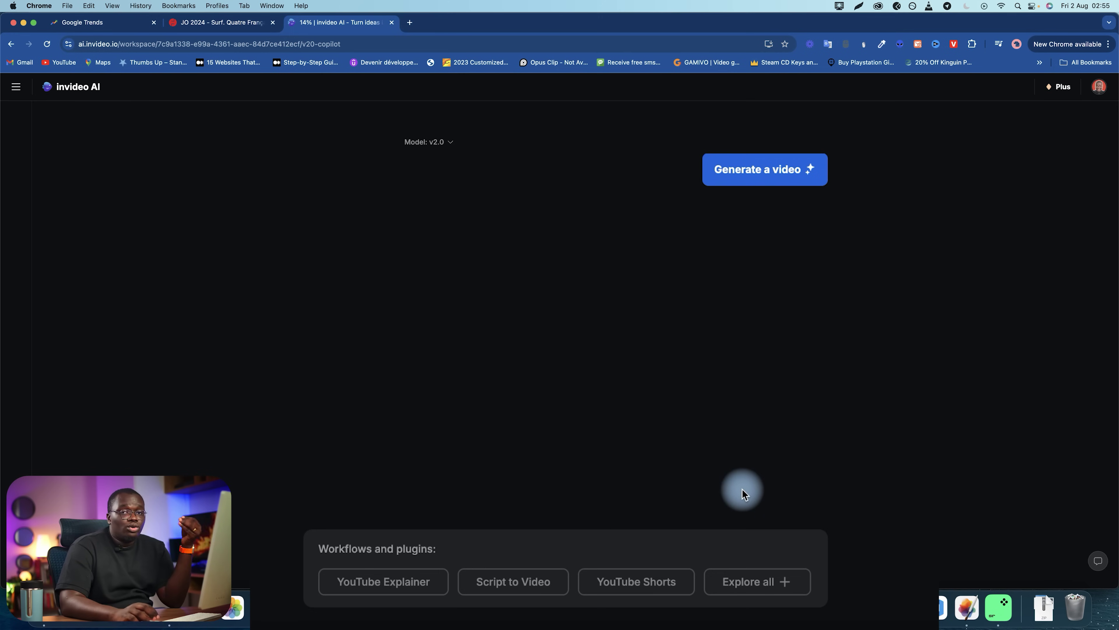
click(372, 584)
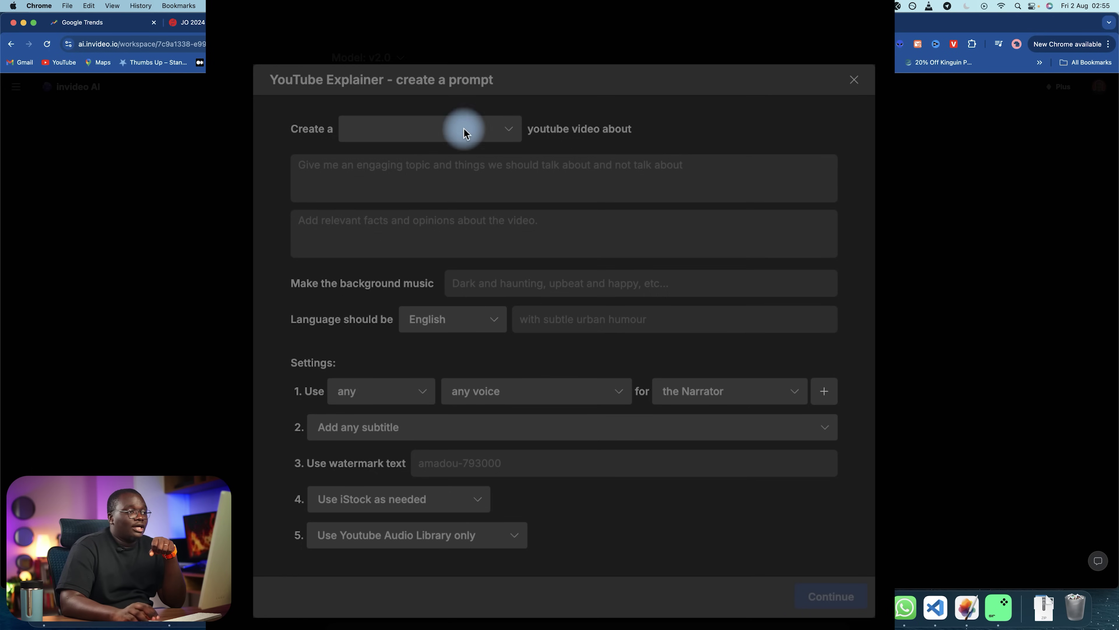
click(379, 129)
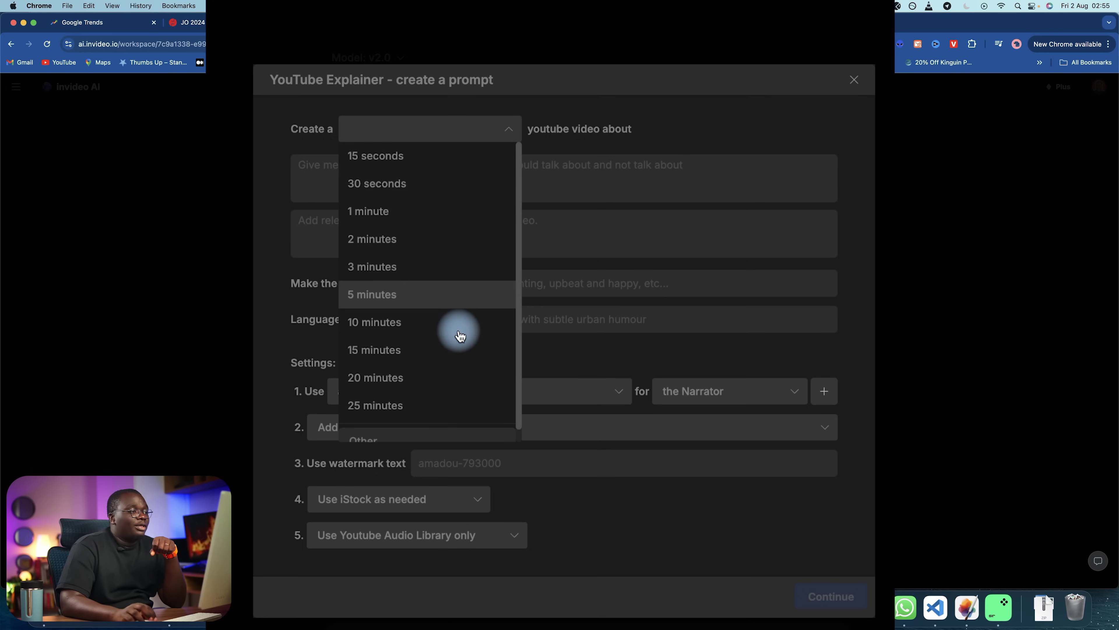
scroll(427, 264, down, 1)
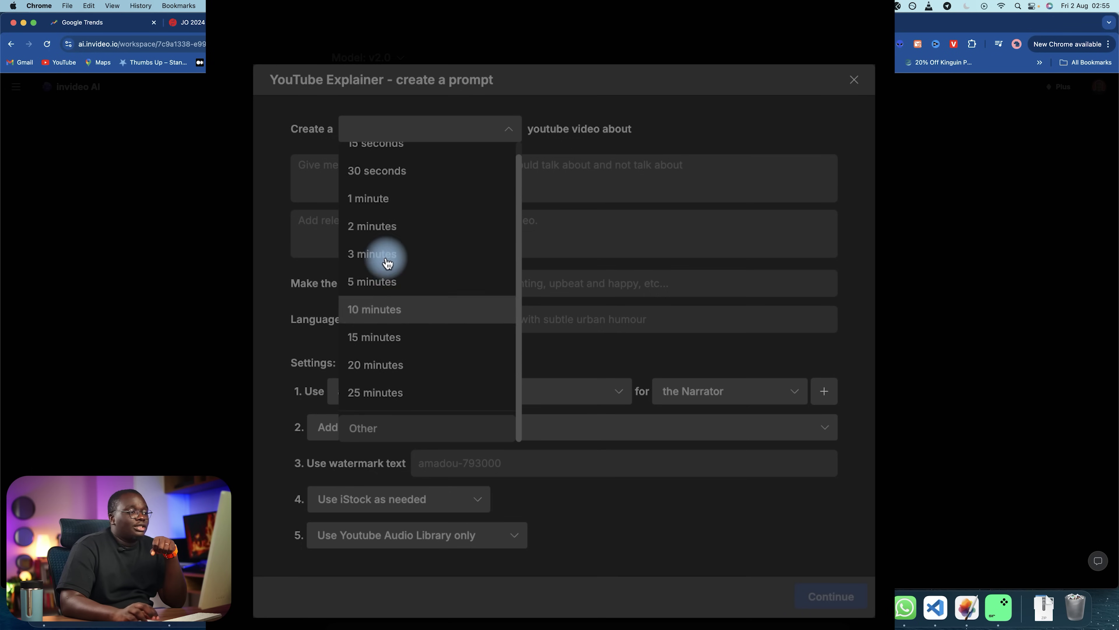
click(374, 281)
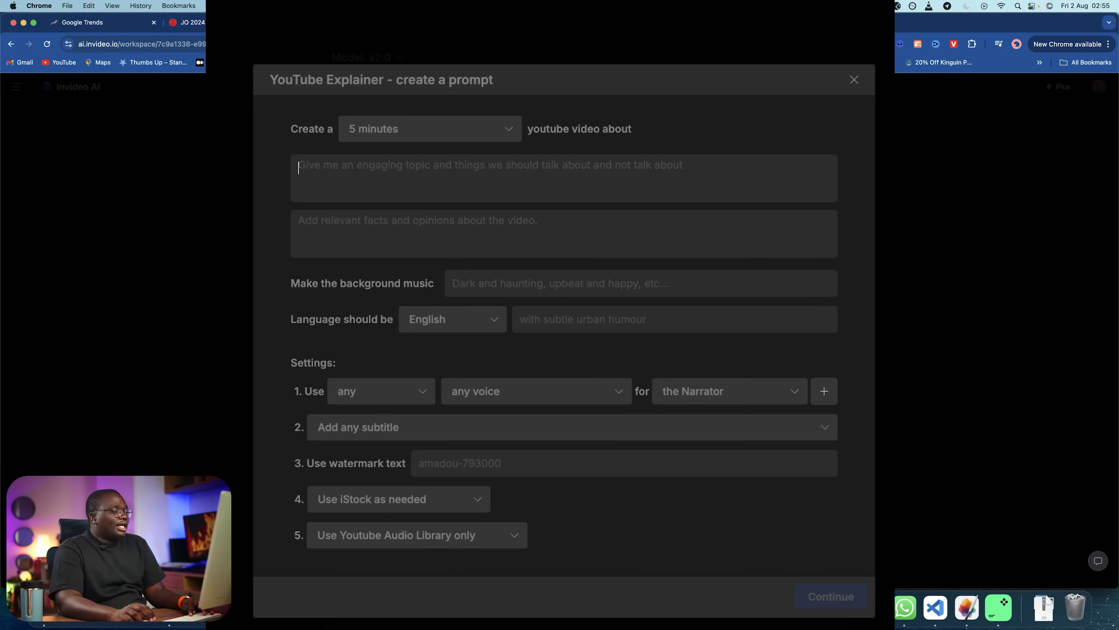
text(https://www.ouest-france.fr/jeux-olympiques/jo-2024-surf-quatre-francais-concernes-les-epreuves-devraient-reprendre-ce-jeudi-soir-1cfe49a0-4ffb-11ef-b169-5a3a31fb9518)
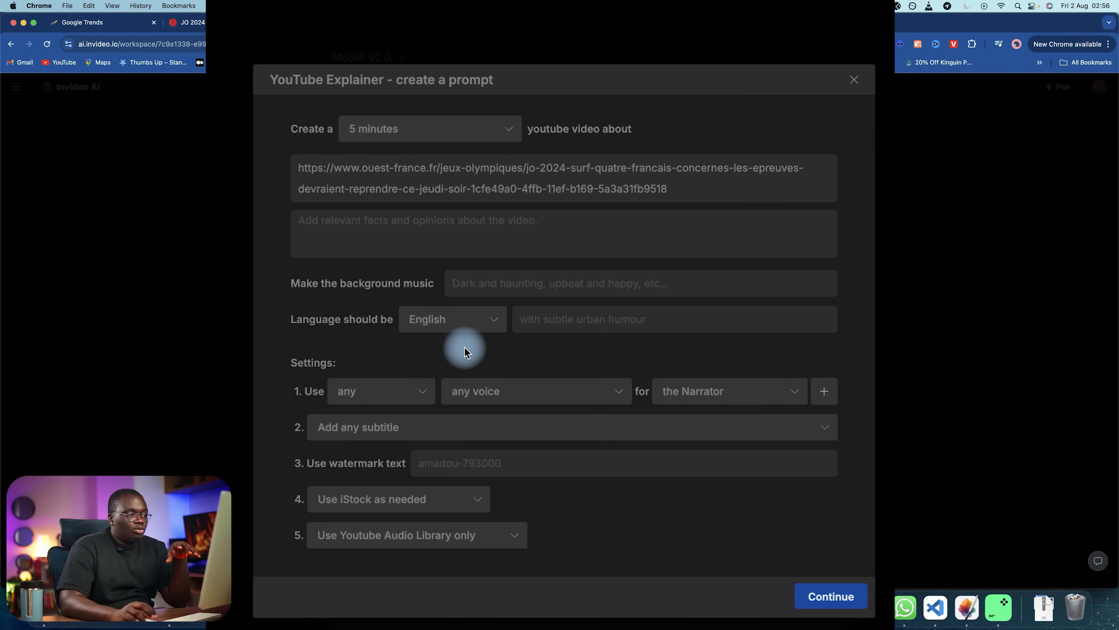
click(456, 326)
scroll(445, 494, down, 20)
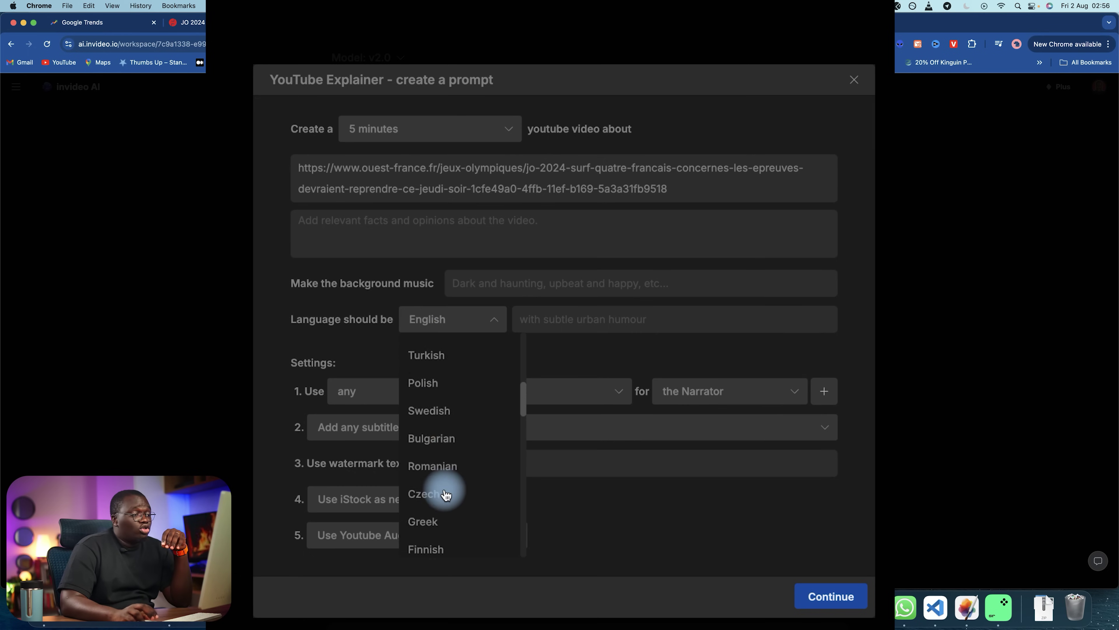
scroll(446, 491, down, 3)
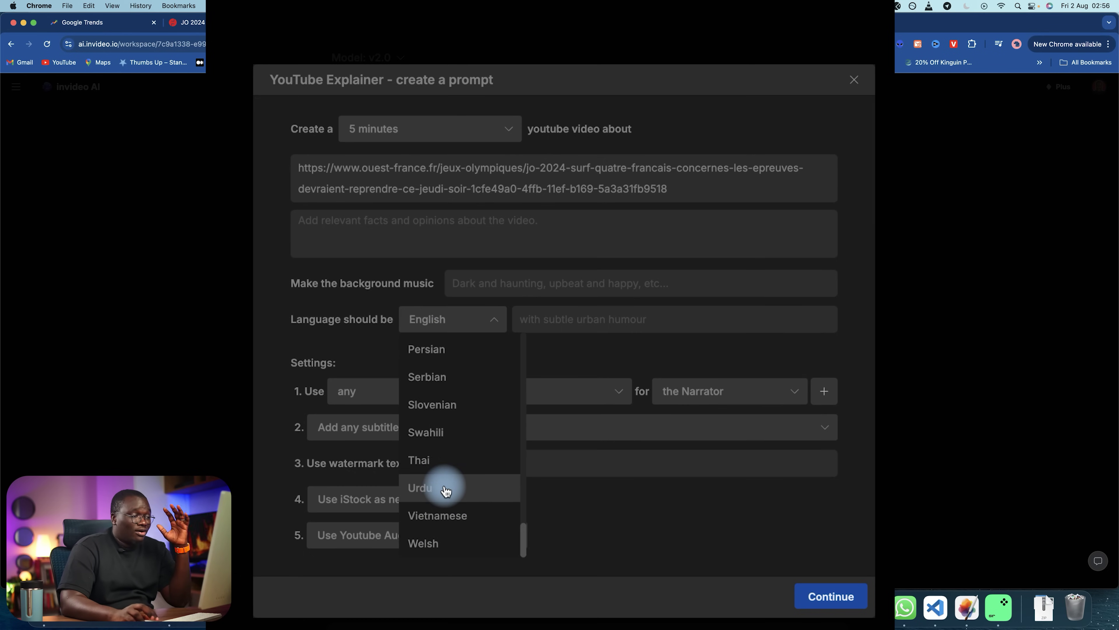
scroll(446, 491, up, 20)
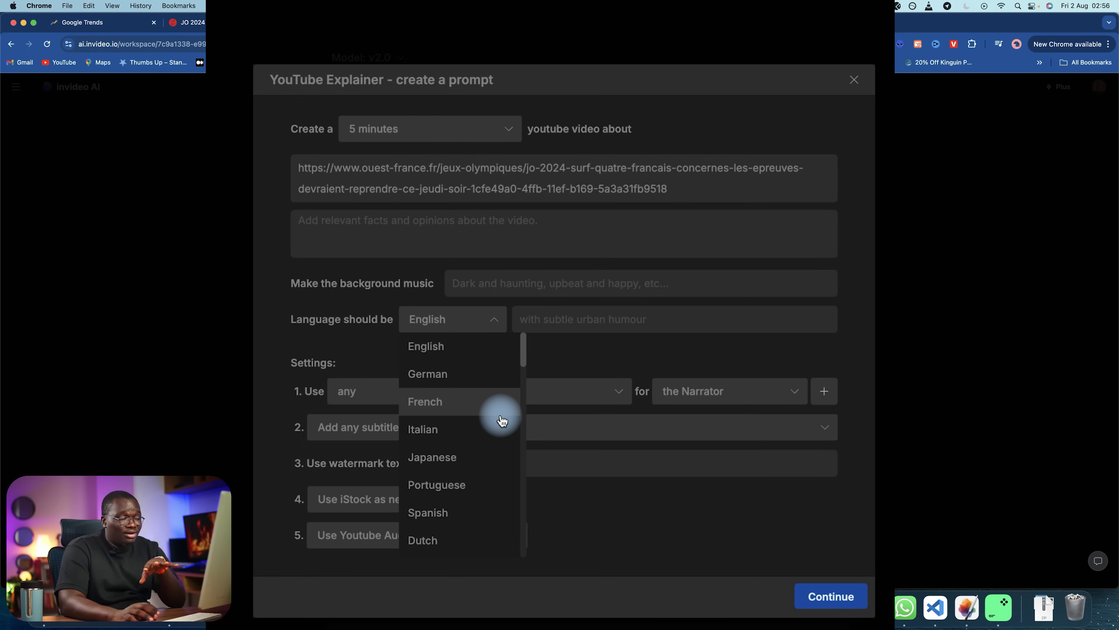
click(450, 403)
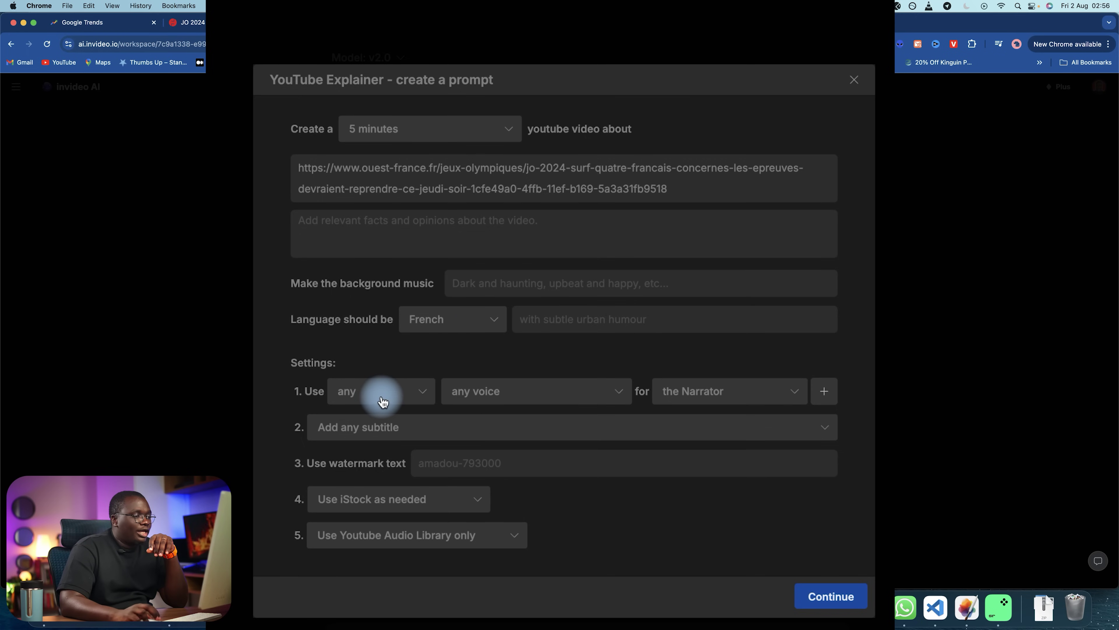
Assign the cloned Voice 1 to the narrator and generate the video from the completed prompt.
click(492, 404)
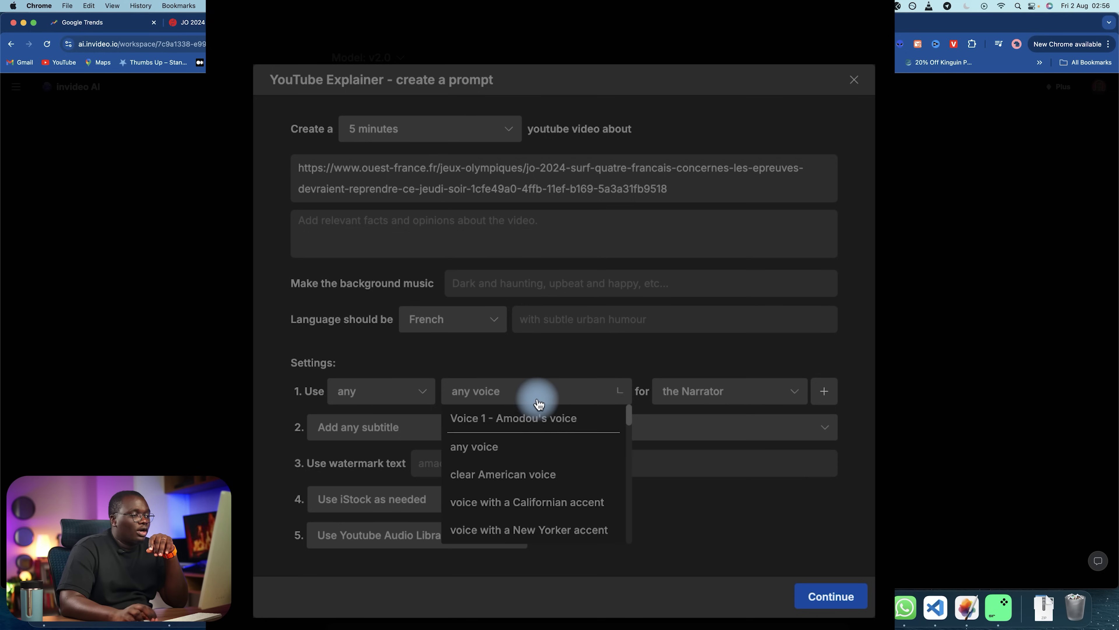
click(567, 425)
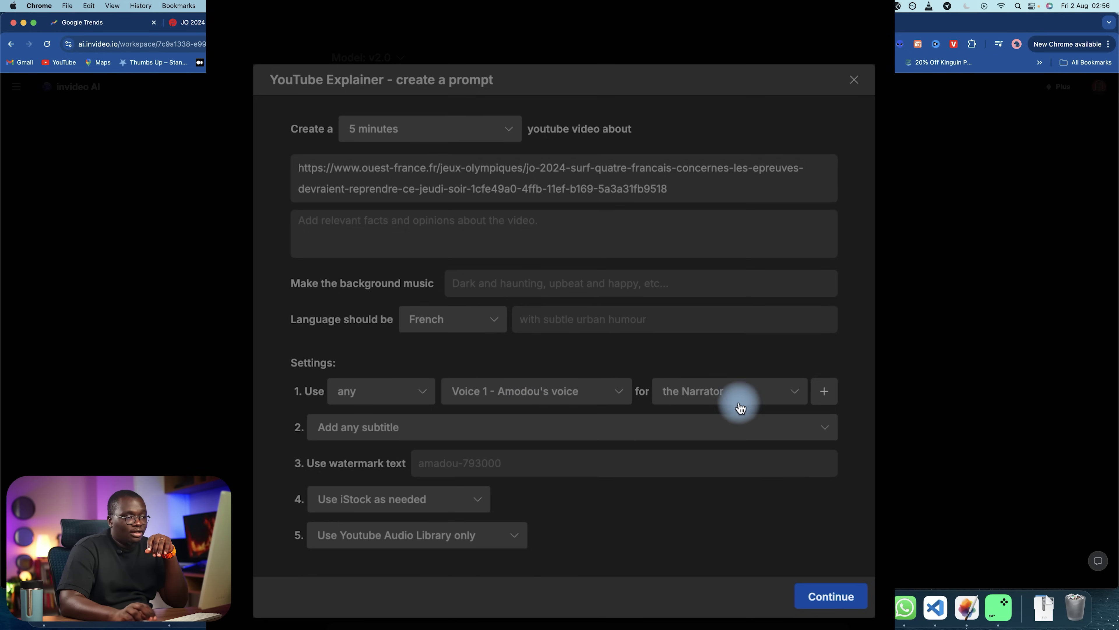
click(849, 610)
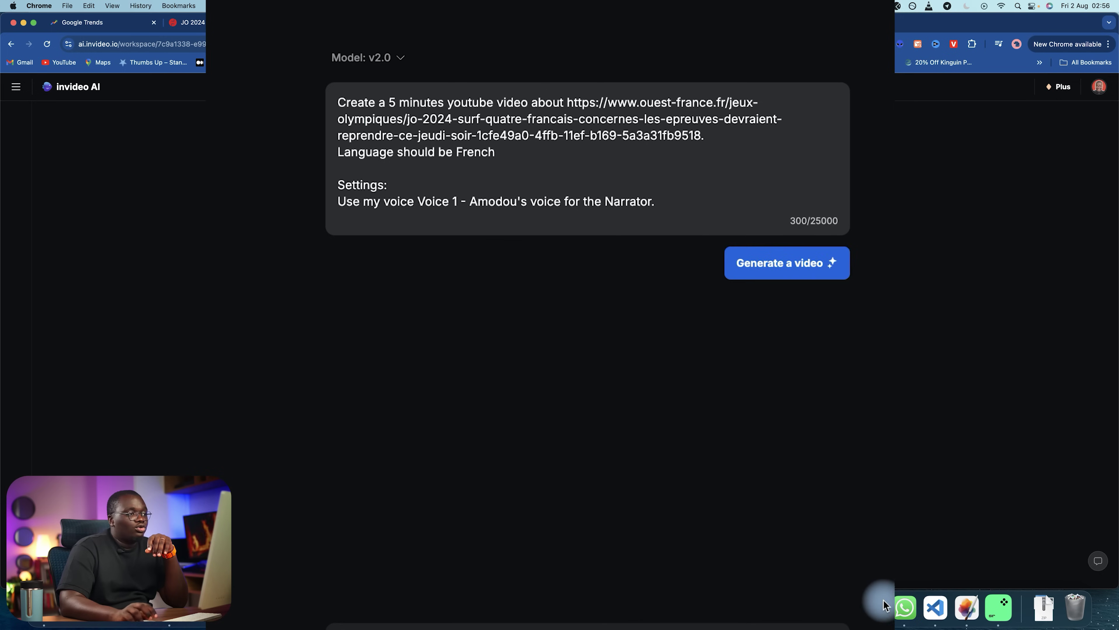
click(757, 264)
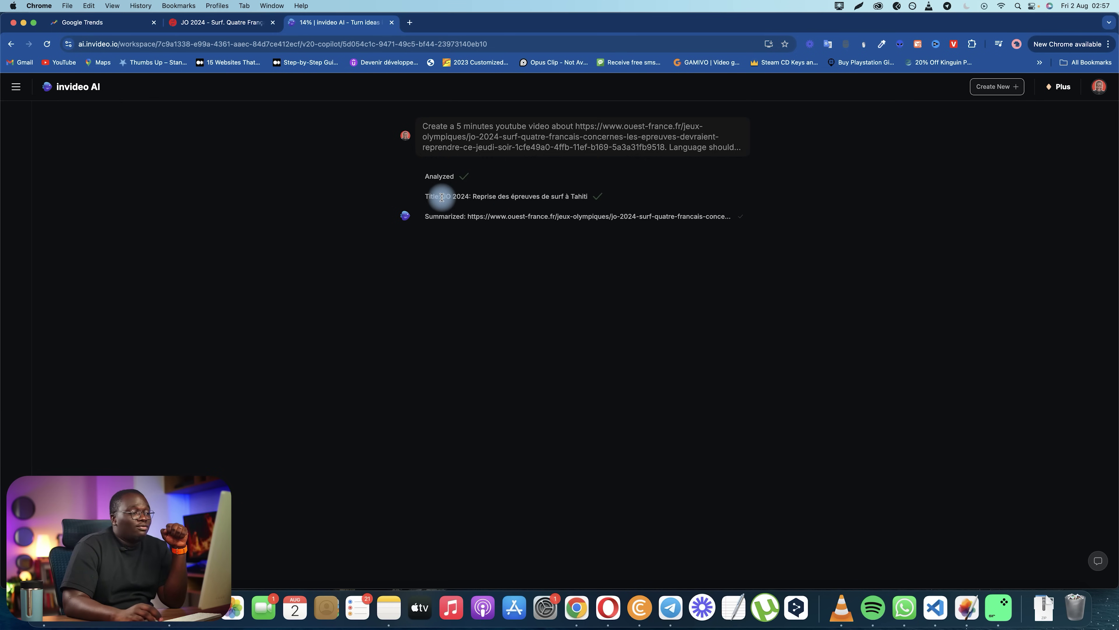
Compare the proposed video title with the source article on Ouest-France and return to the video project.
drag(442, 197, 597, 195)
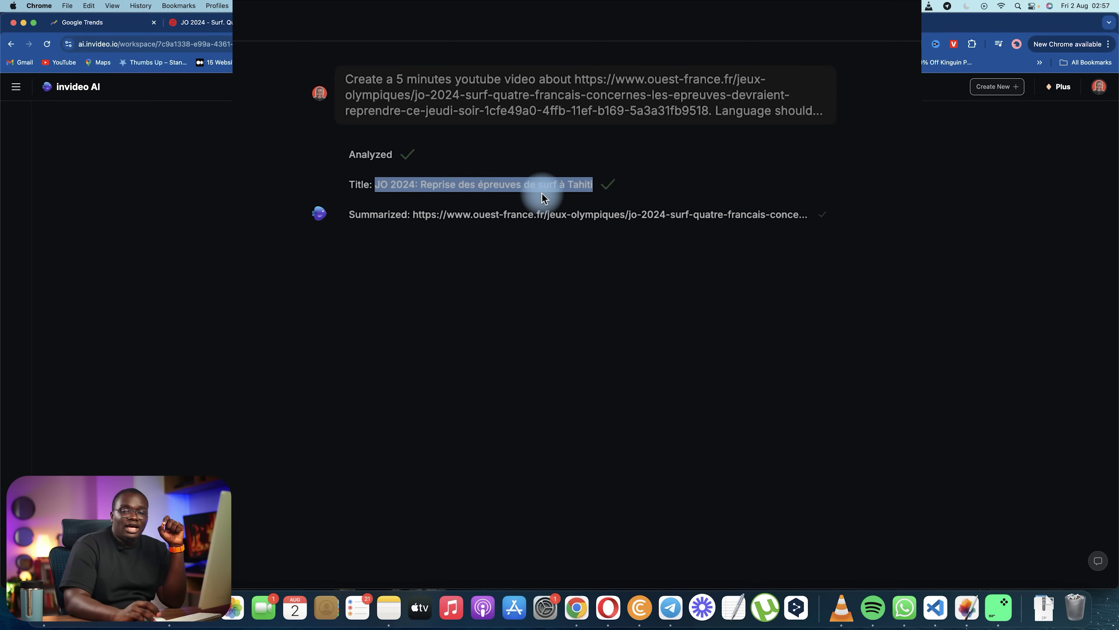
click(634, 195)
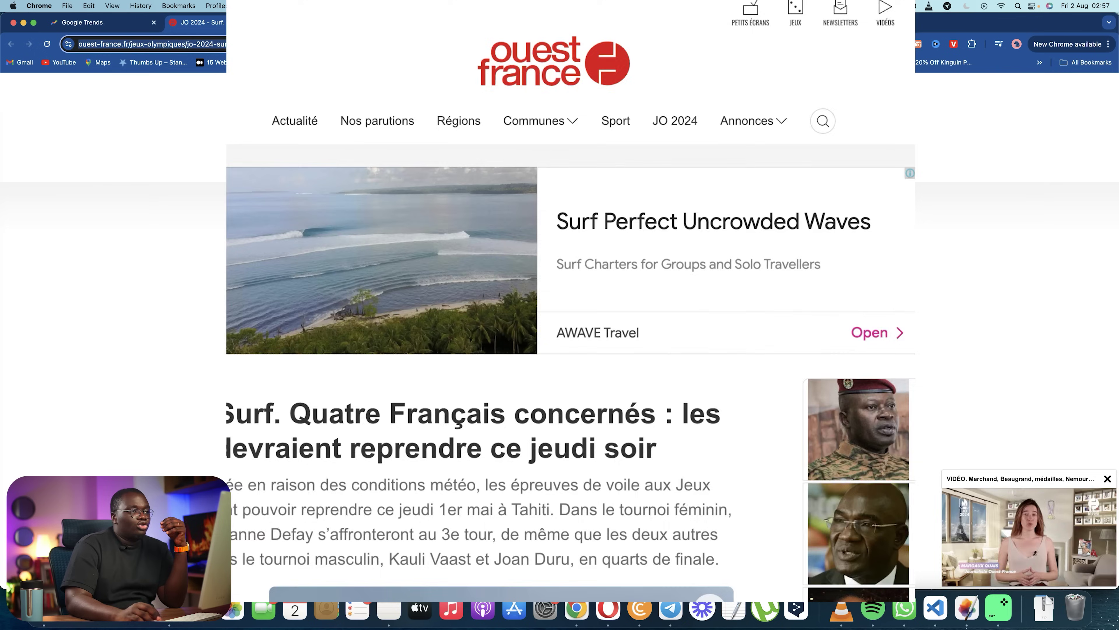
click(337, 22)
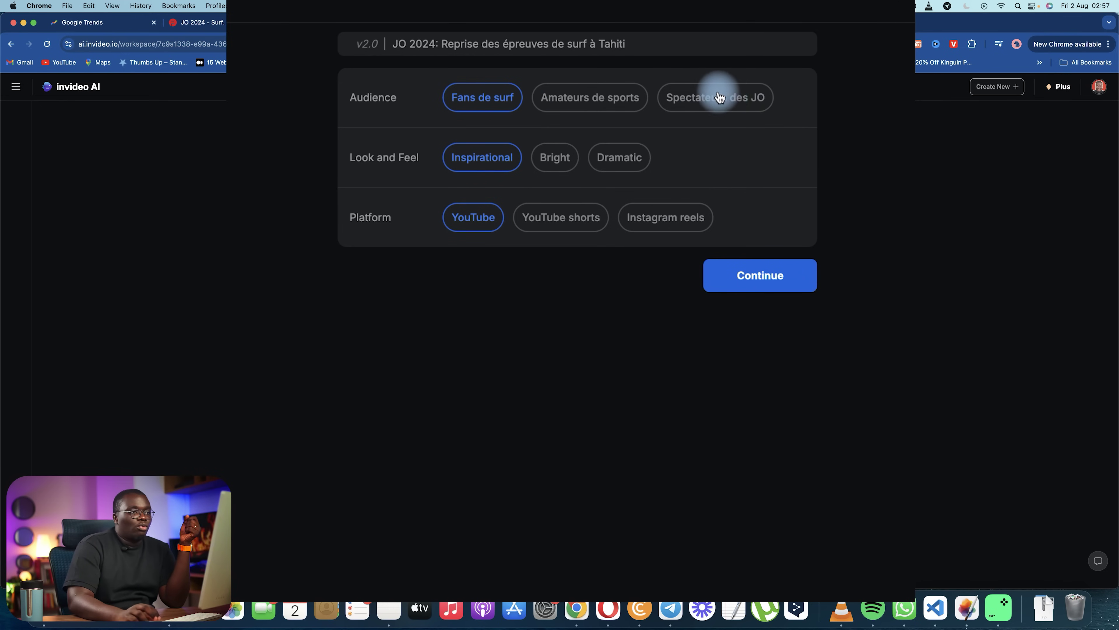
Set the audience to Spectateurs des JO and continue with the Inspirational look and YouTube platform.
click(728, 99)
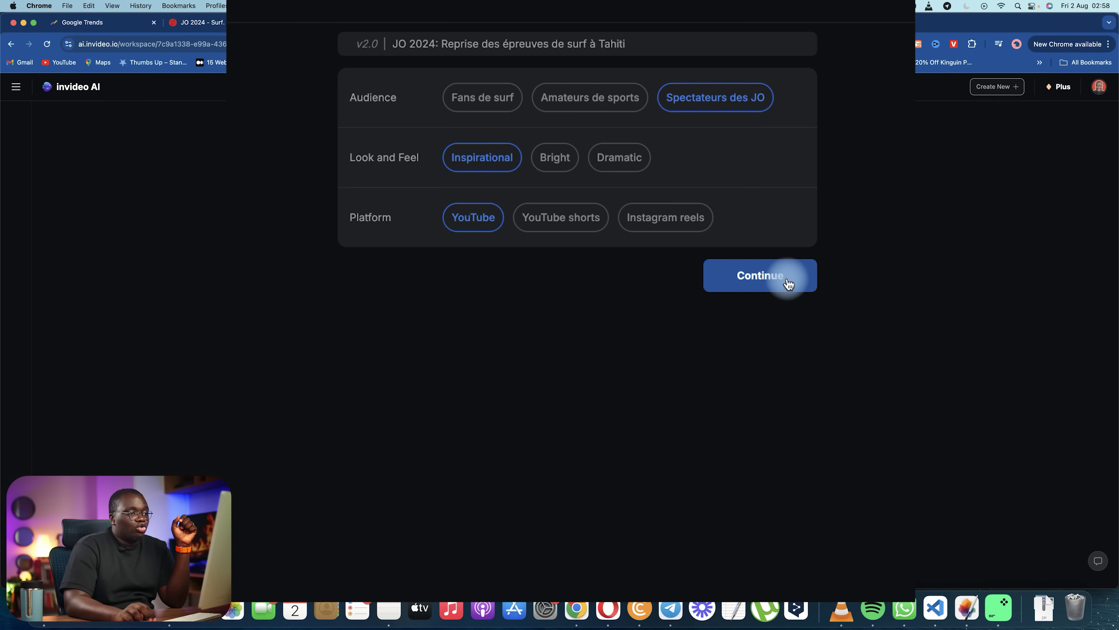
click(769, 274)
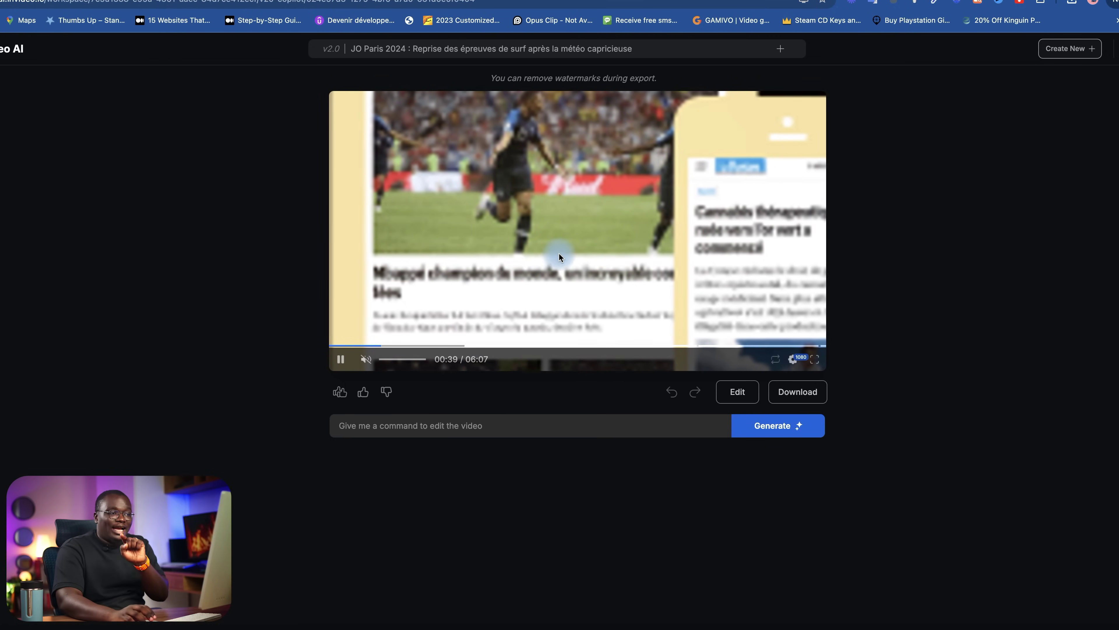
Pause the preview, open the video's media for editing, and upload La vague de la victoire pour Kauli Vaast.mp4 from Downloads with Chapter 1's first clip selected.
click(341, 359)
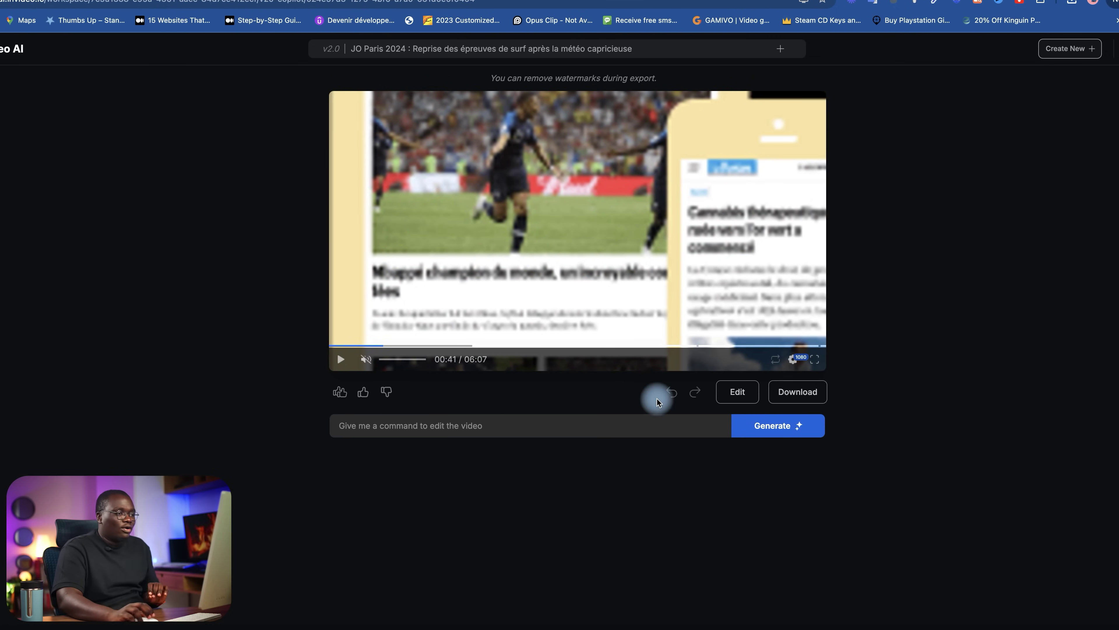
click(739, 391)
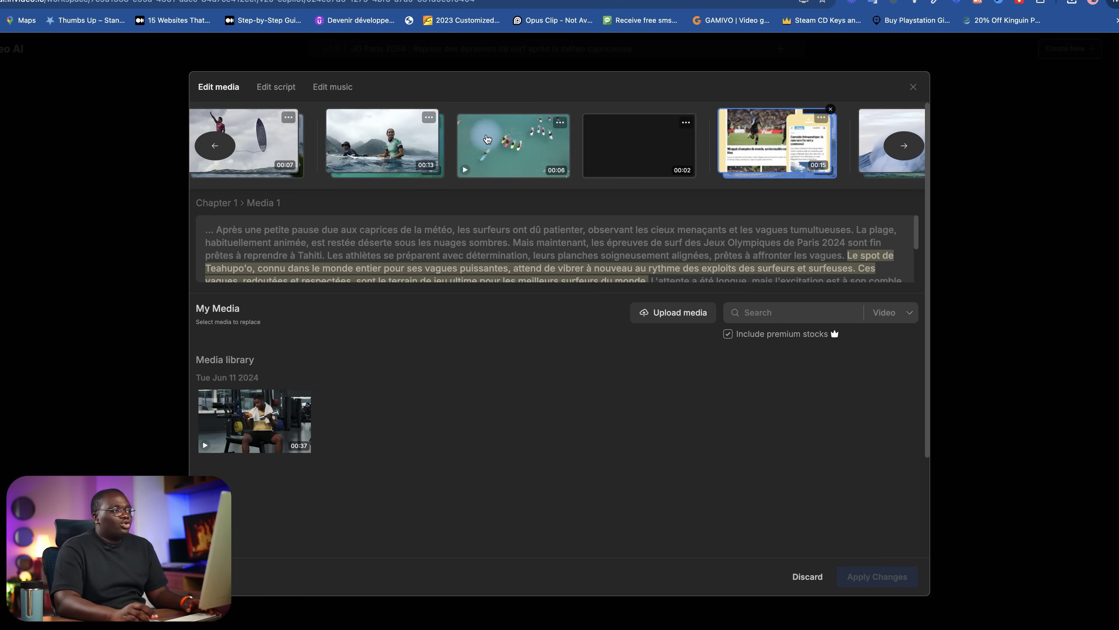
scroll(487, 139, left, 3)
click(273, 157)
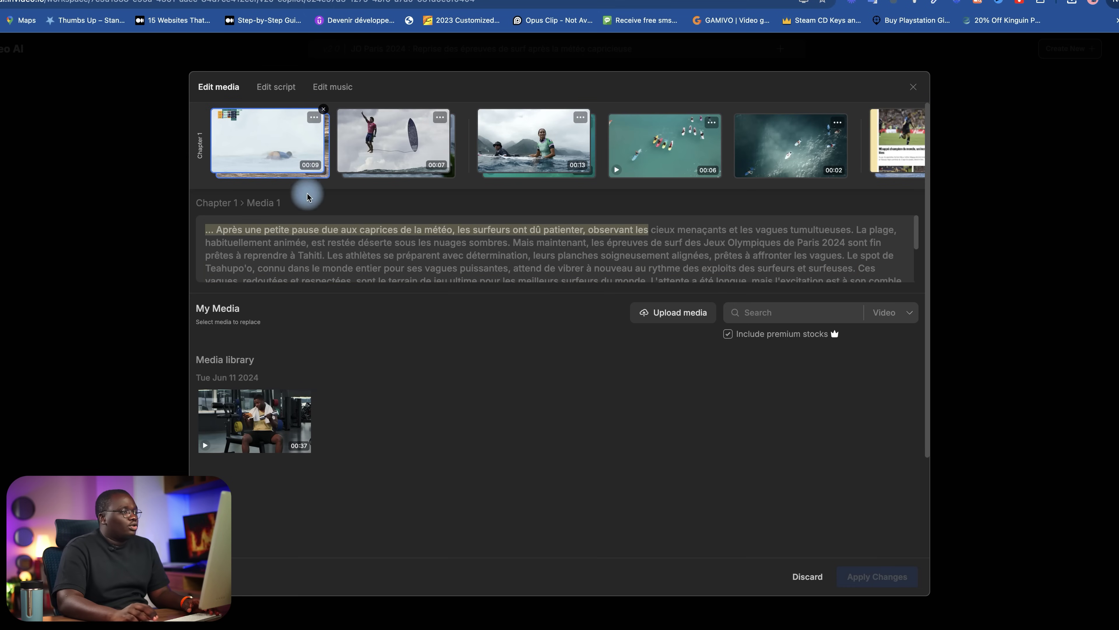
click(695, 327)
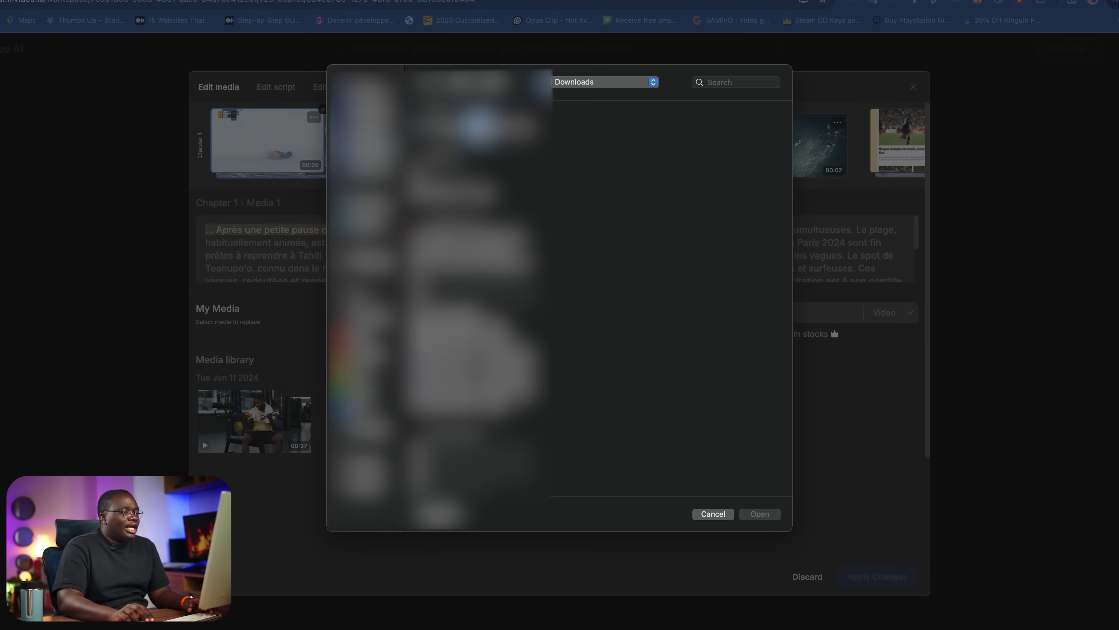
click(478, 128)
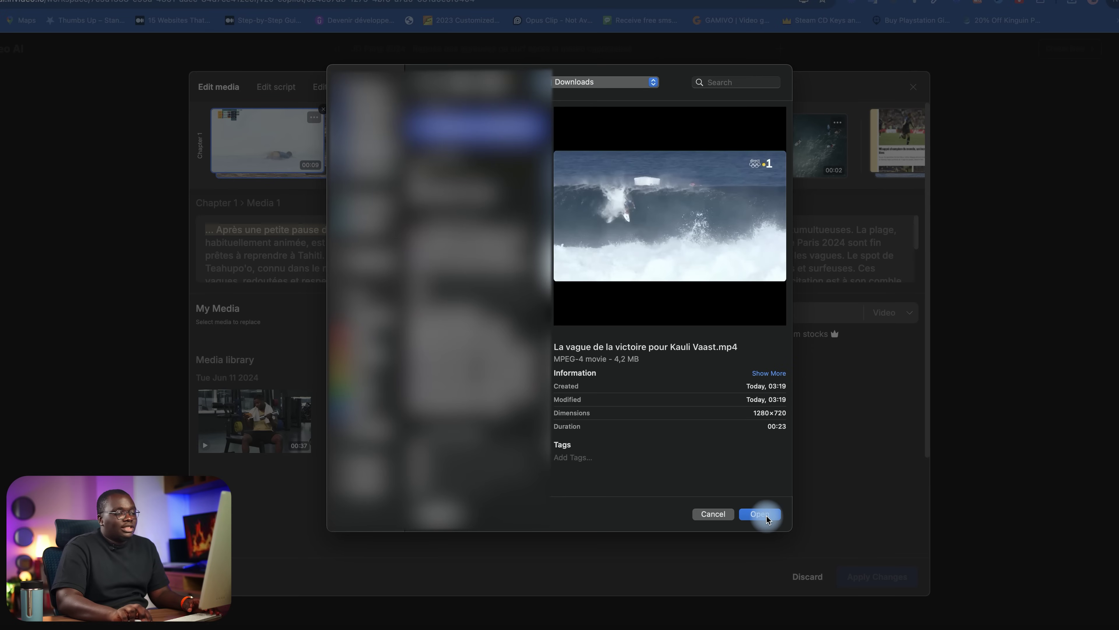
click(759, 515)
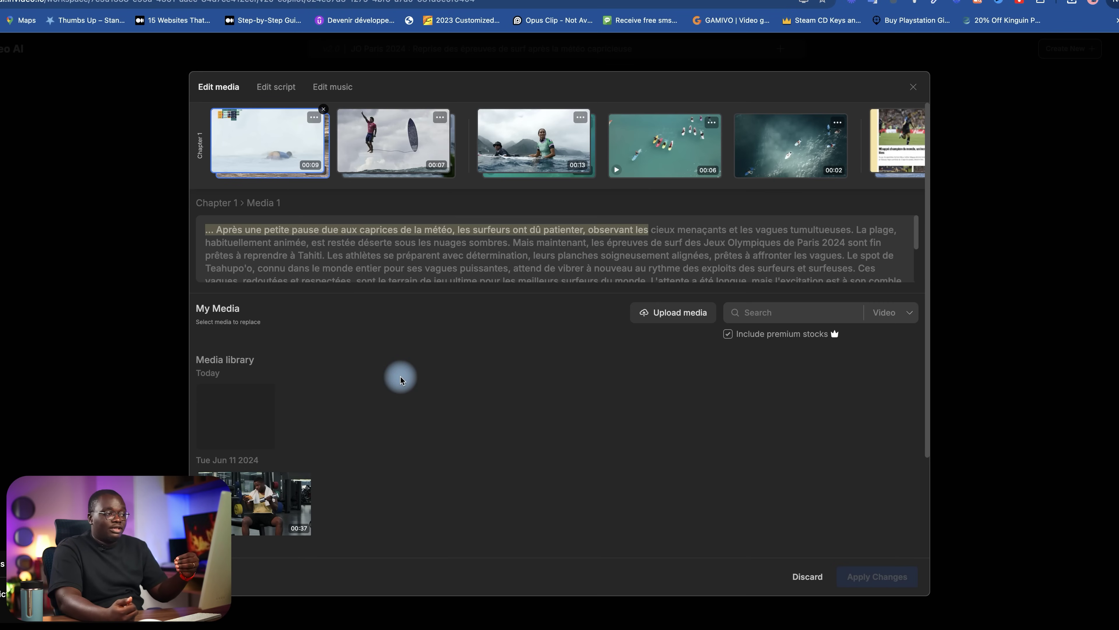
Upload Johanne-Defay_23Rio_DIZ_0800_Thiago-Diz.jpg from the Desktop and replace Chapter 1's second clip with it.
click(397, 146)
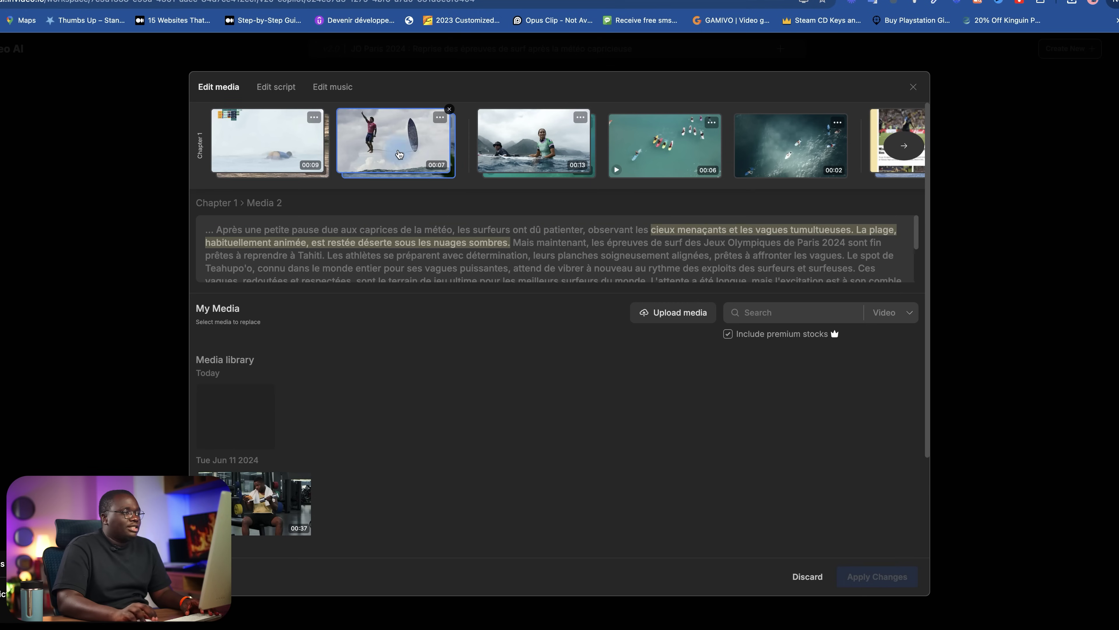
click(676, 318)
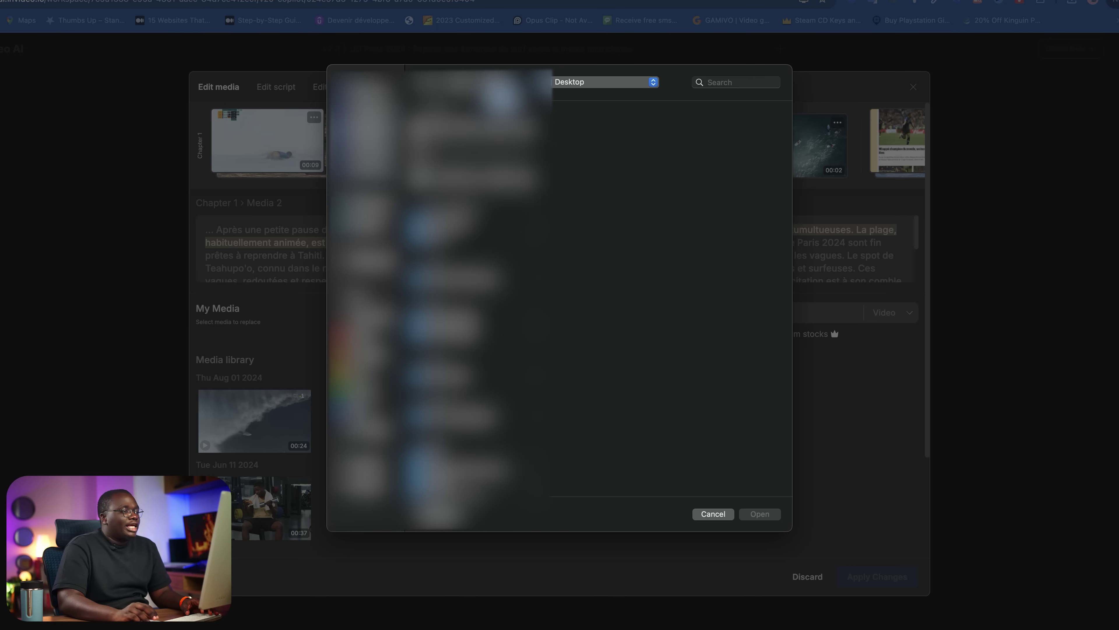
click(578, 133)
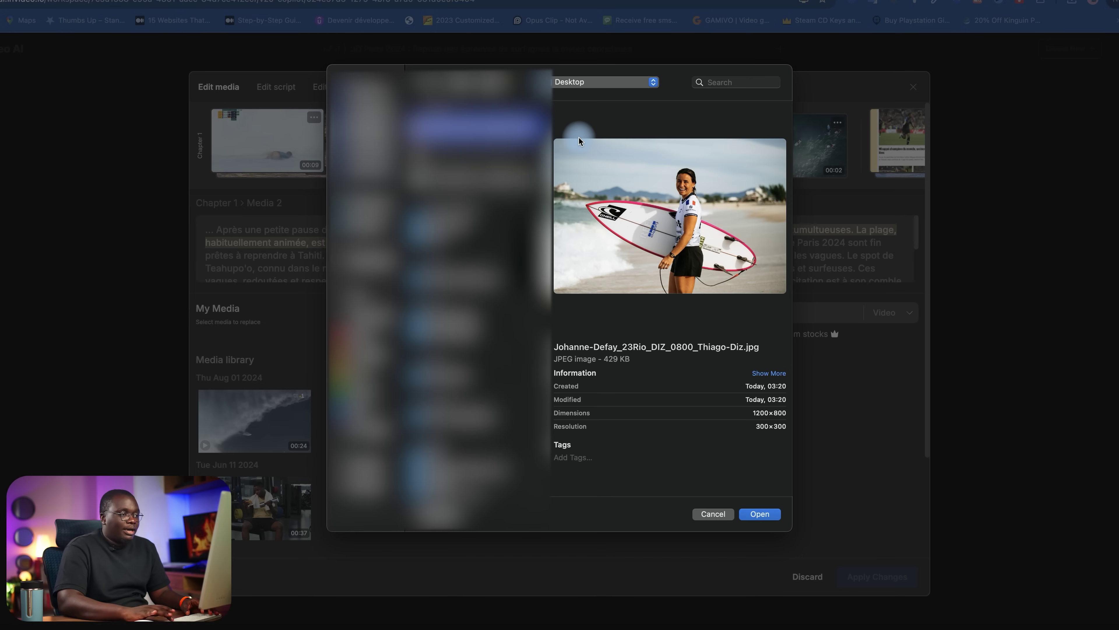
key(Return)
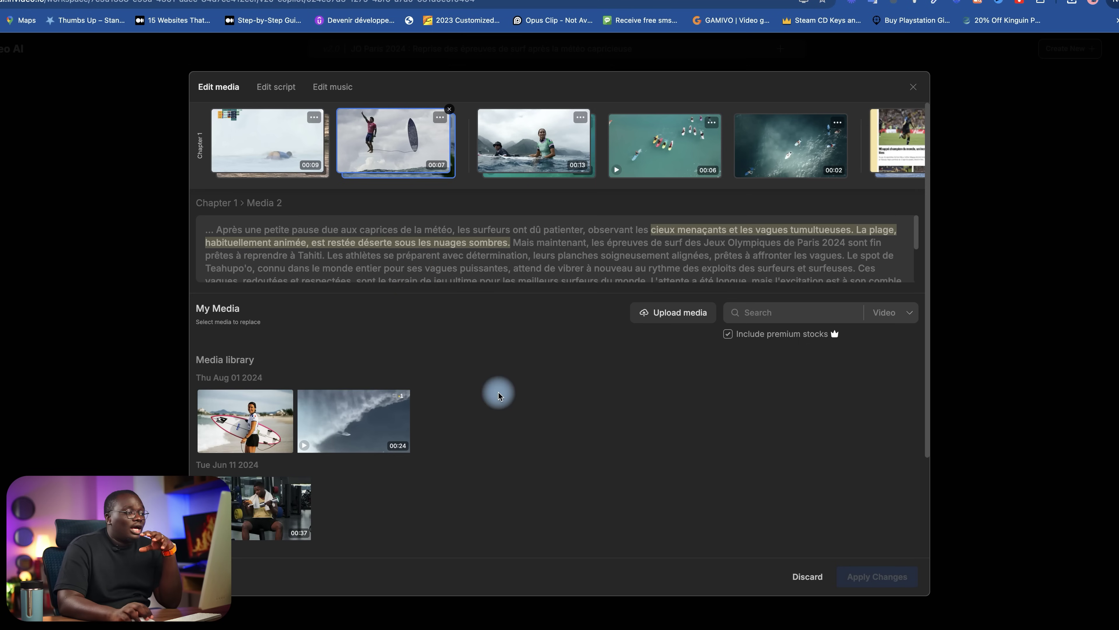
click(249, 424)
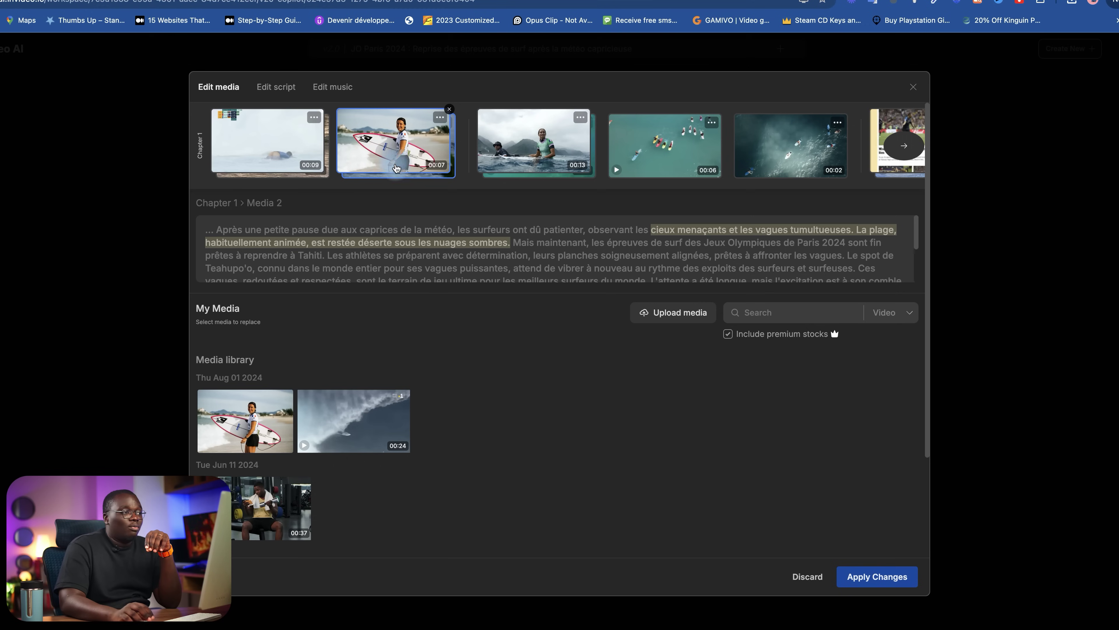
Replace Chapter 1's first clip with the uploaded 24-second wave video.
click(280, 141)
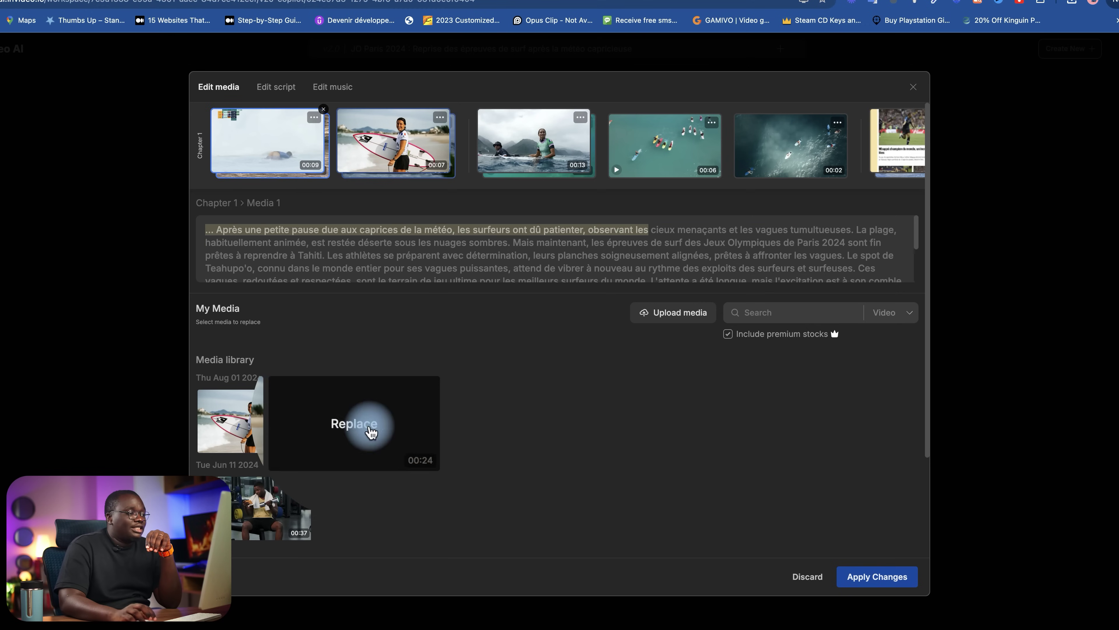
click(351, 426)
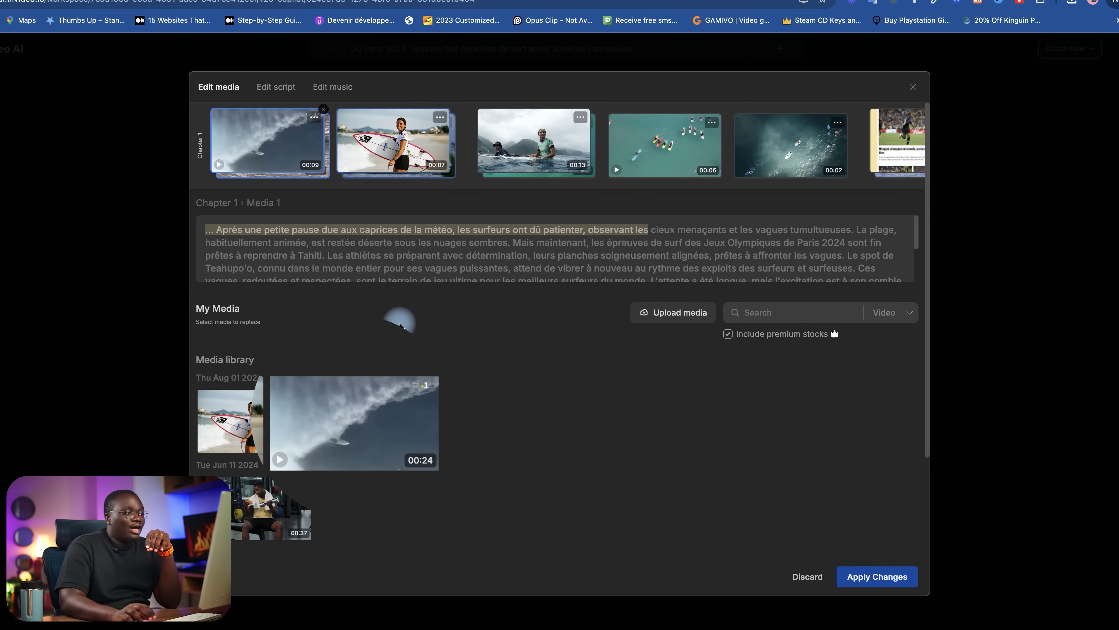
click(291, 152)
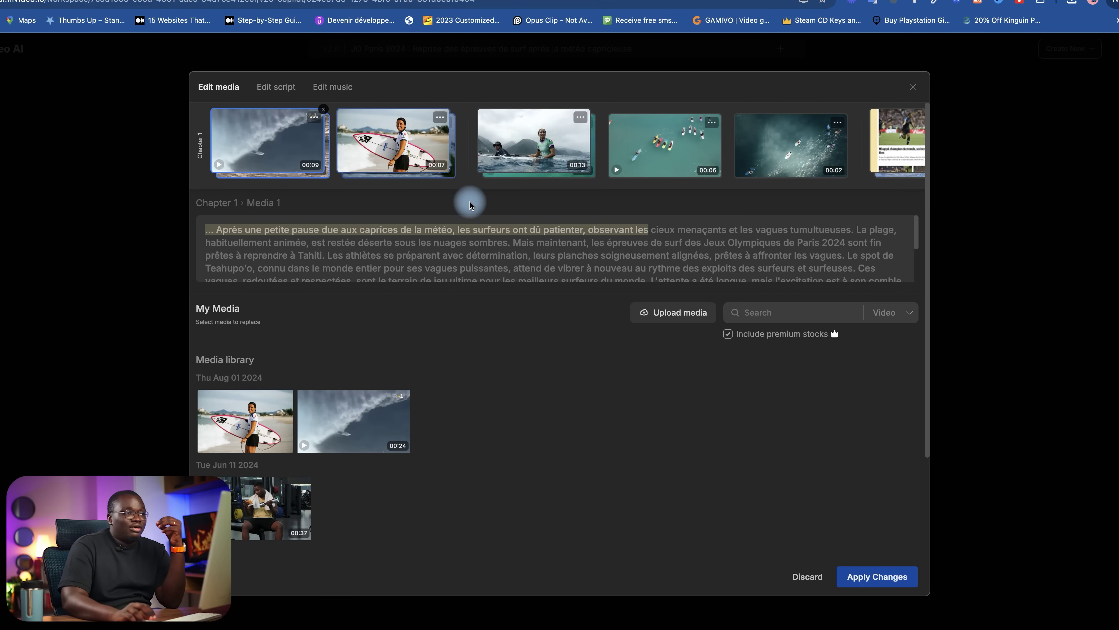
Replace the 15-second clip showing the football news page with the uploaded photo of the surfer holding her board.
click(874, 168)
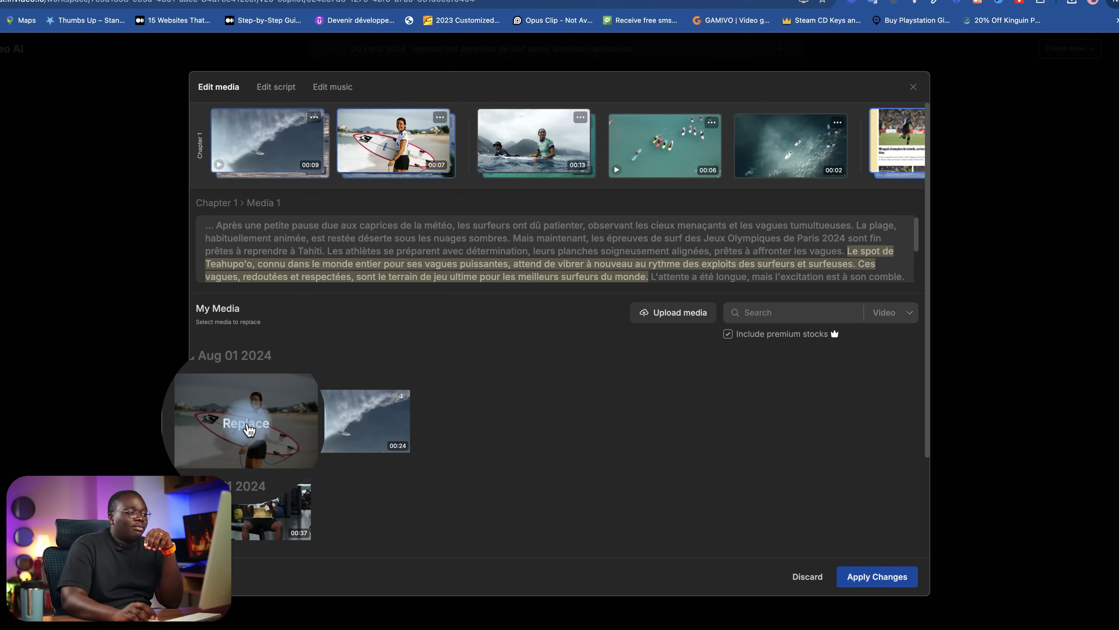
click(227, 446)
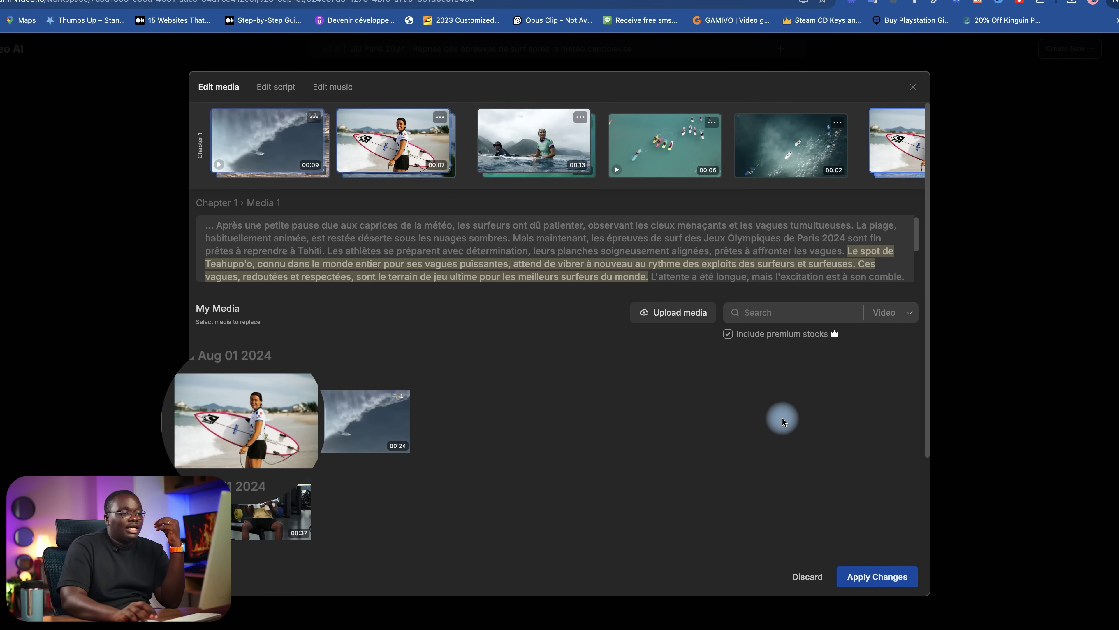
scroll(694, 150, right, 5)
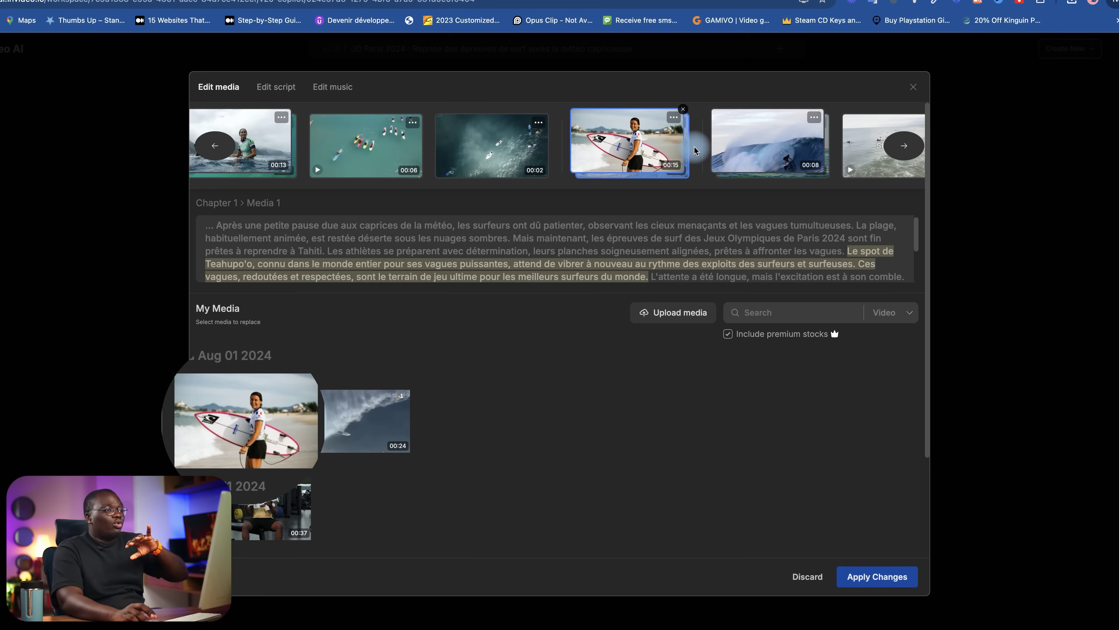
scroll(694, 149, right, 10)
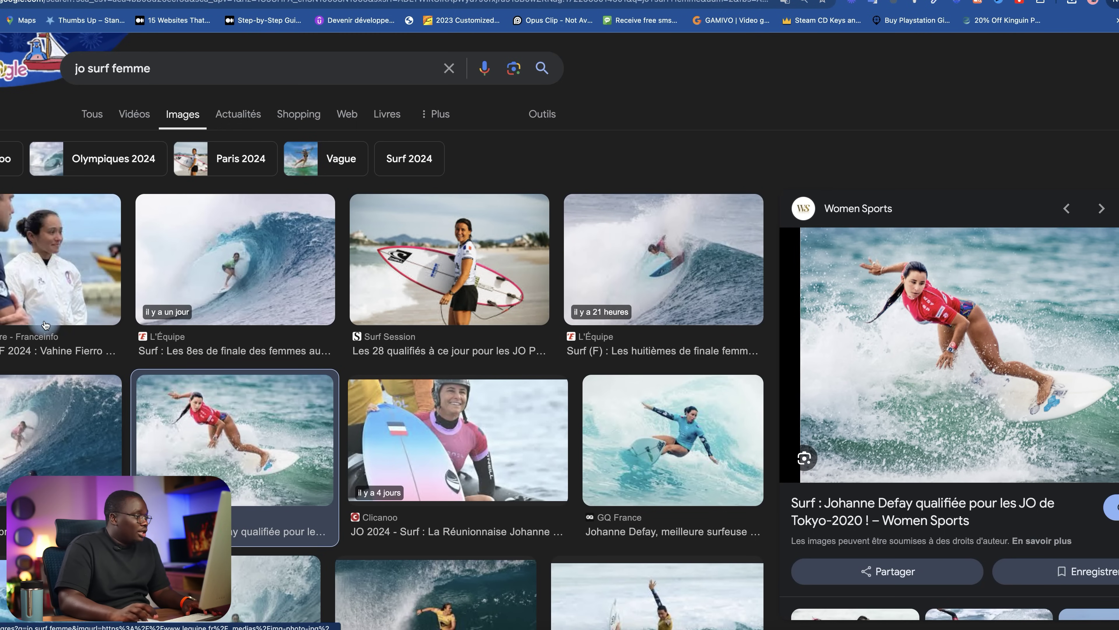
Switch to the Google Images results for "jo surf femme" and save the L'Équipe photo of Vahine Fierro surfing to the Desktop.
click(41, 222)
click(673, 358)
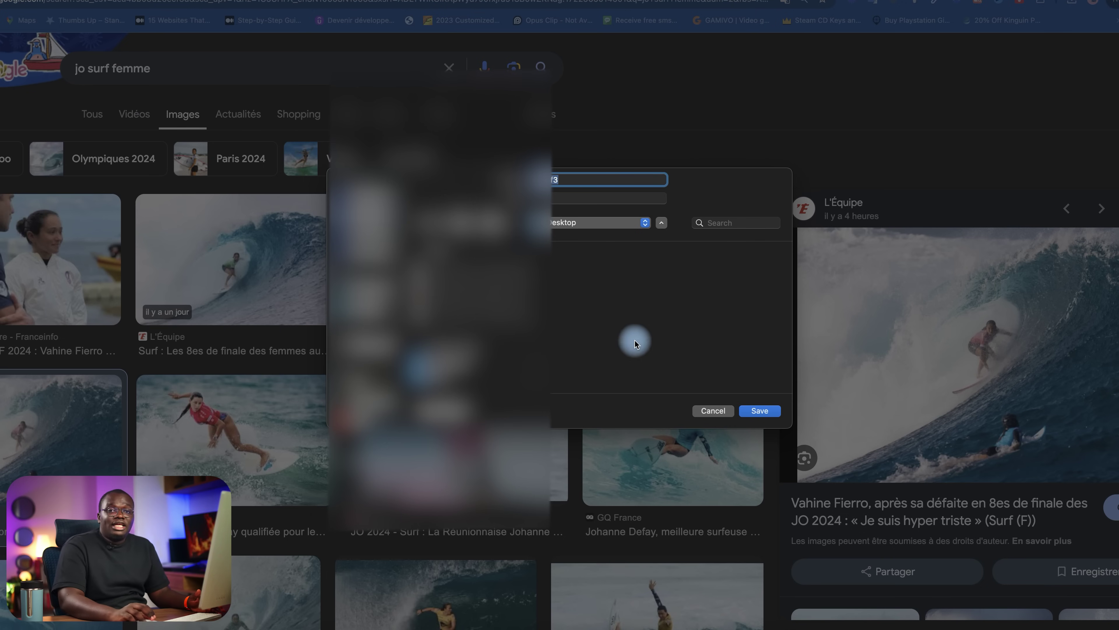
click(757, 411)
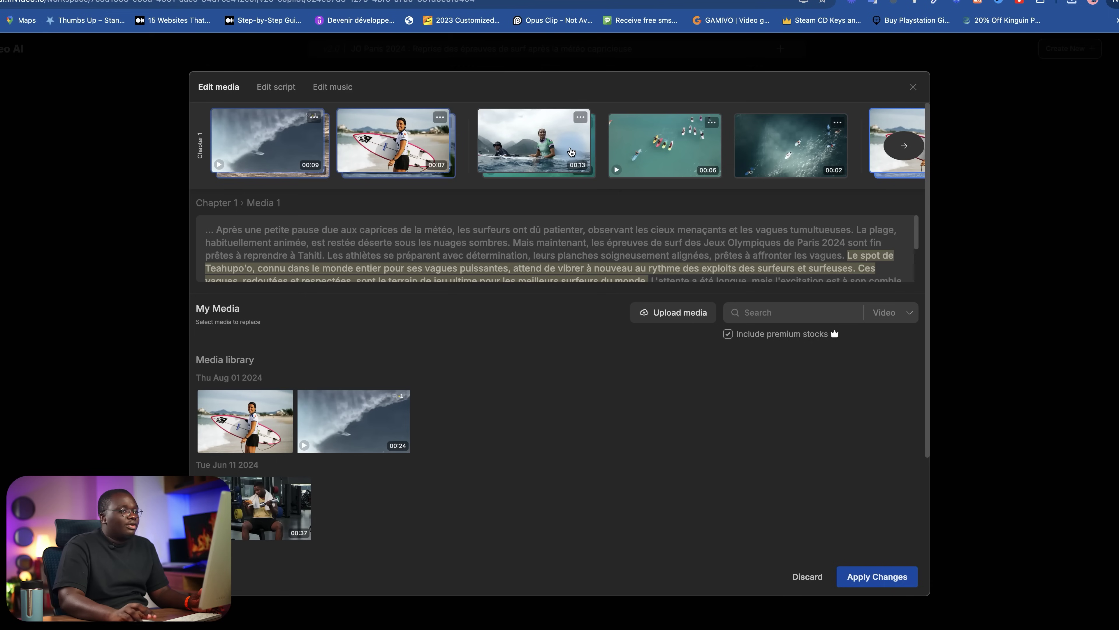
Return to the video's media editor, upload cd4f3.jpg, replace the selected 15-second clip with it, and apply the media changes.
scroll(573, 152, right, 8)
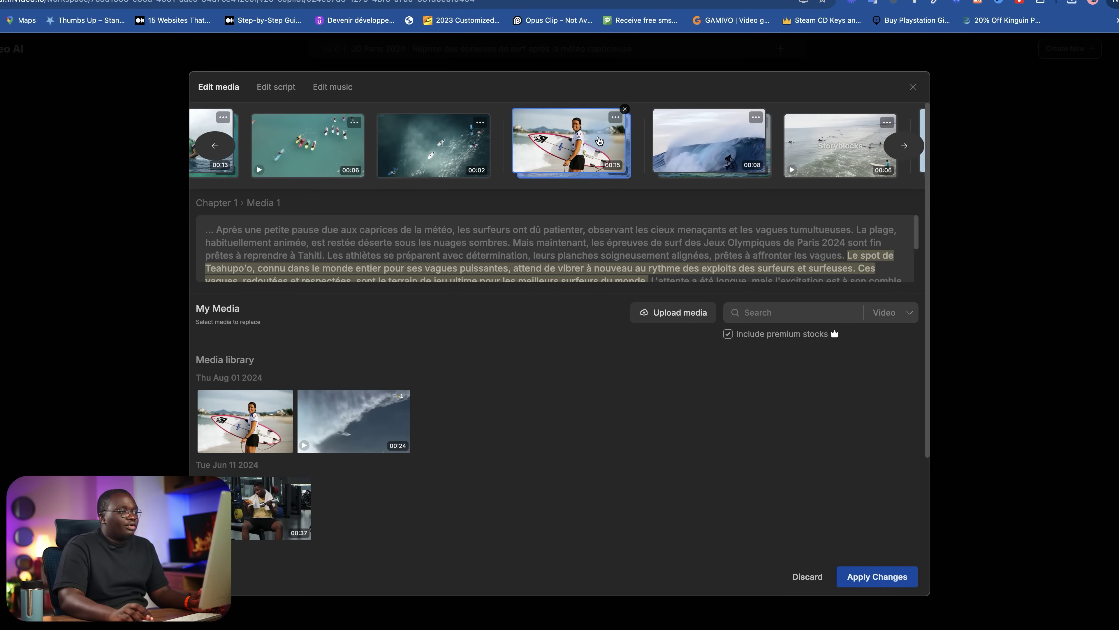
click(640, 239)
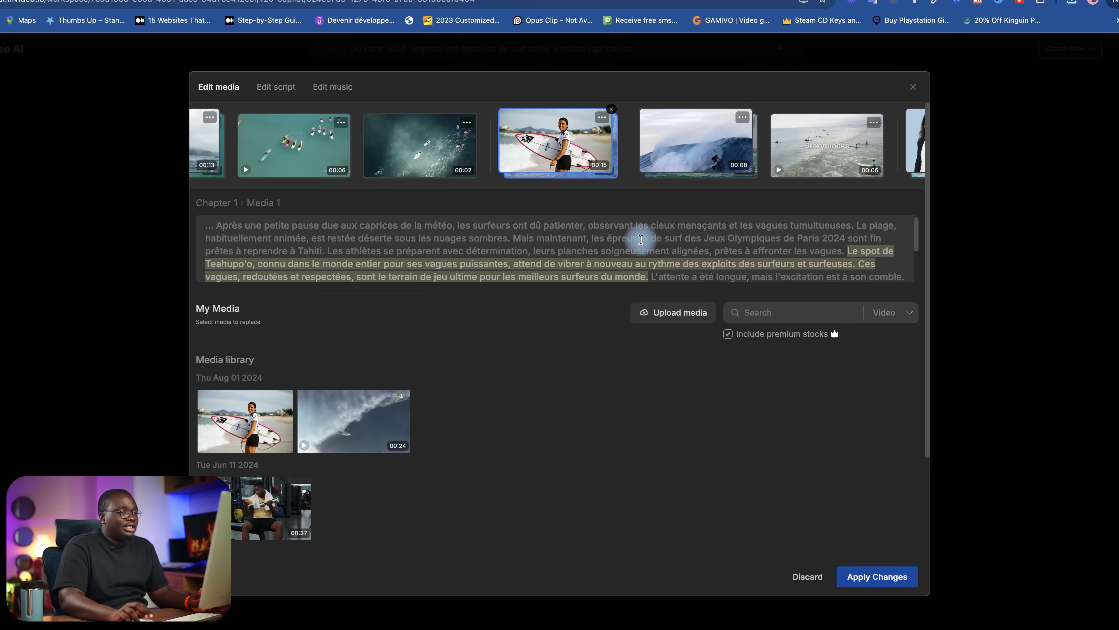
click(659, 309)
click(482, 128)
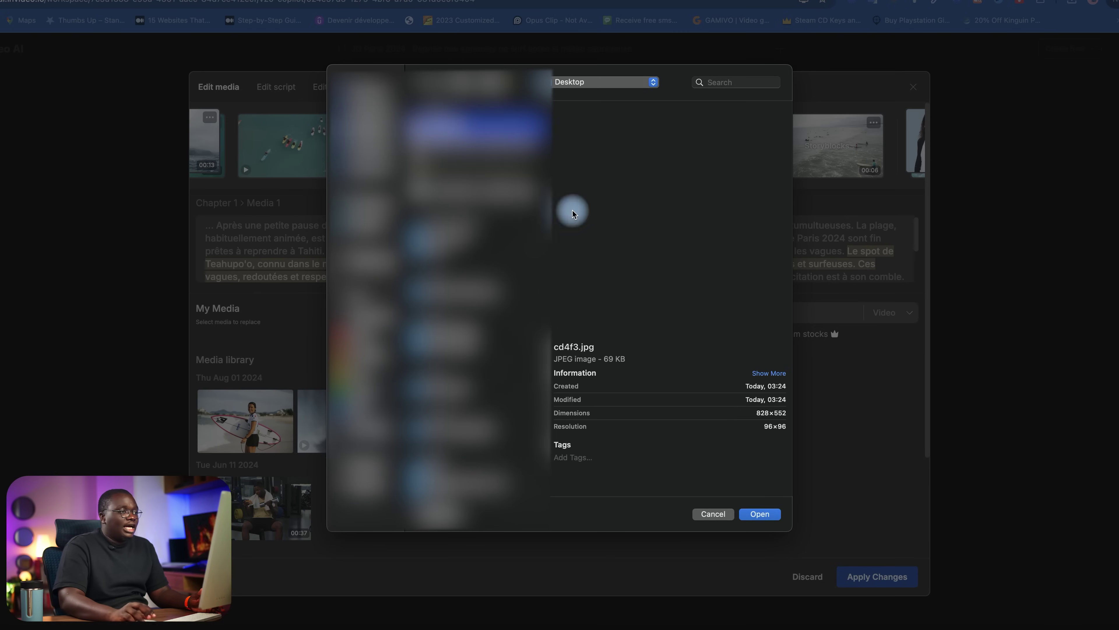
click(759, 514)
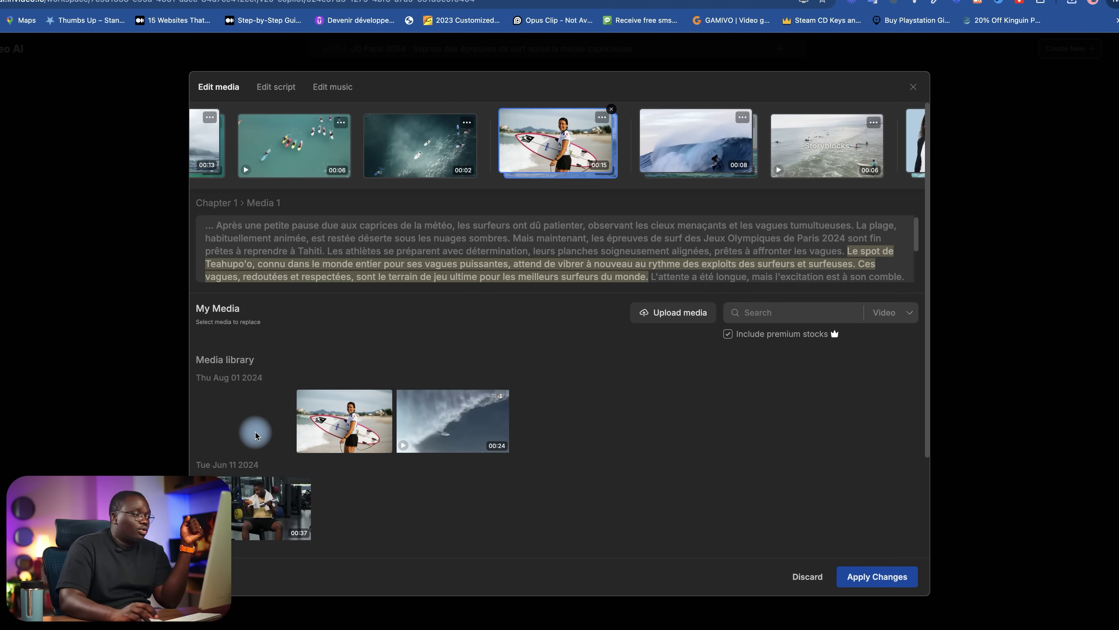
click(246, 424)
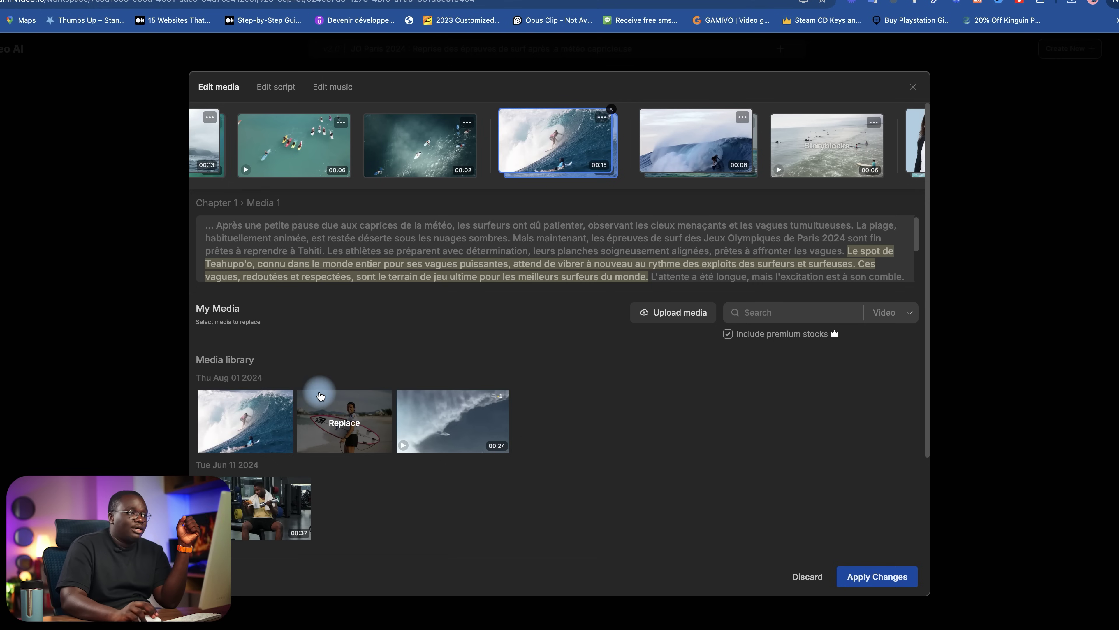
click(857, 574)
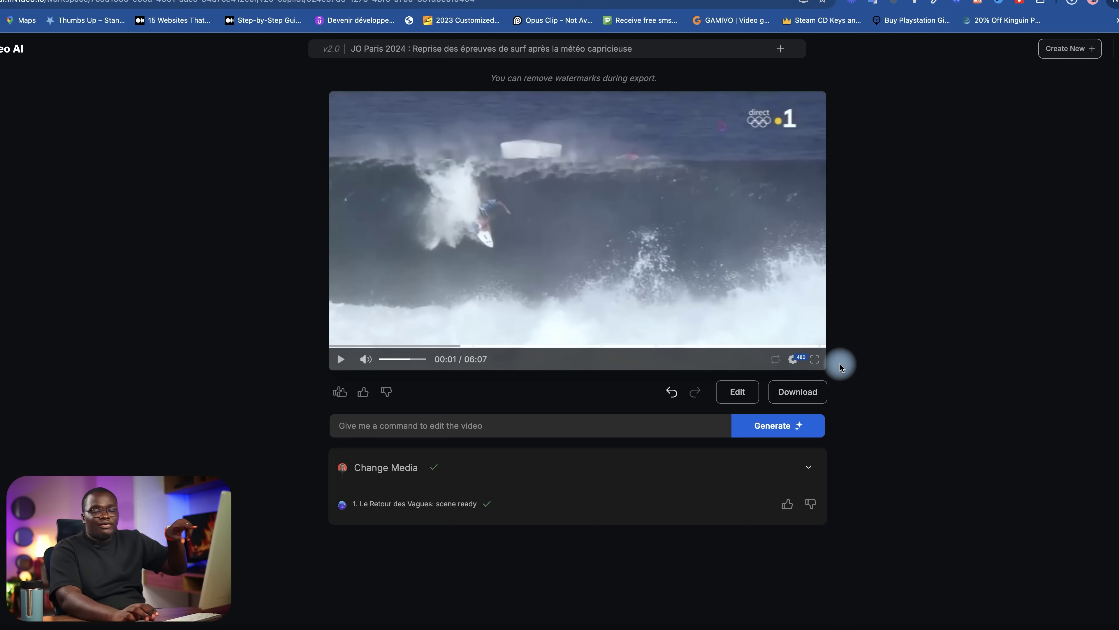
Submit the edit command "change la voix en anglais" to regenerate the video with an English voice.
click(644, 425)
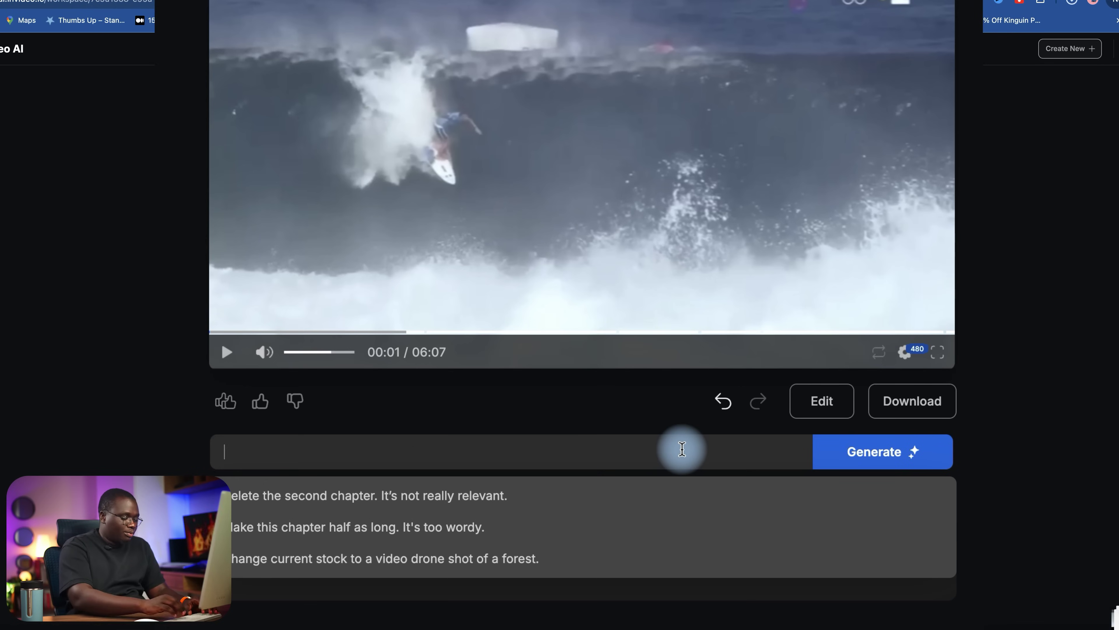
text(change la voix en anglais)
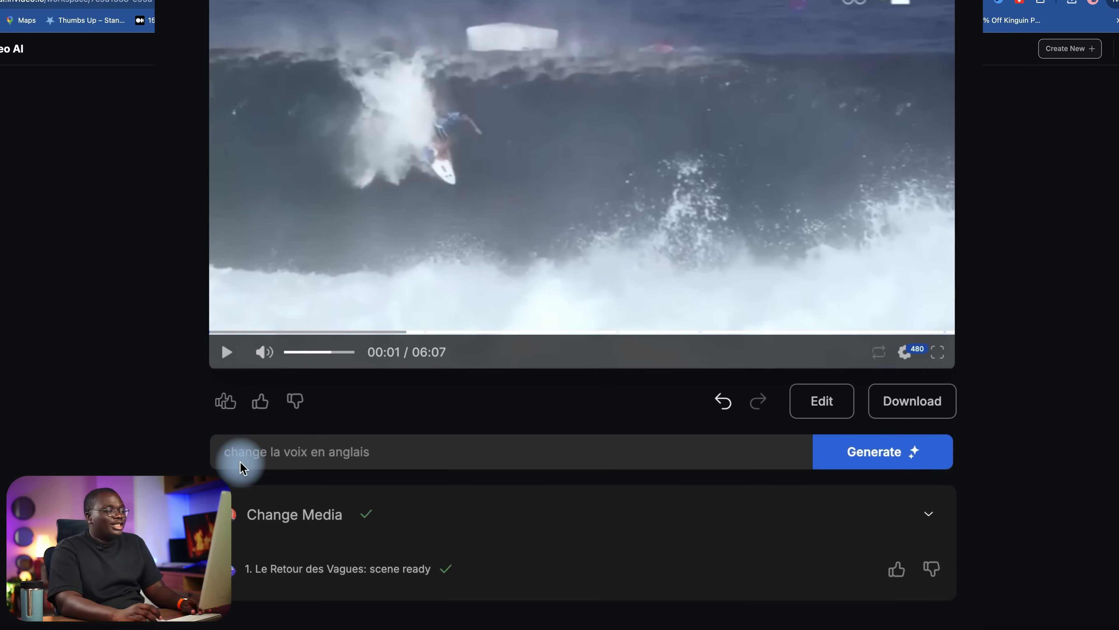
click(880, 468)
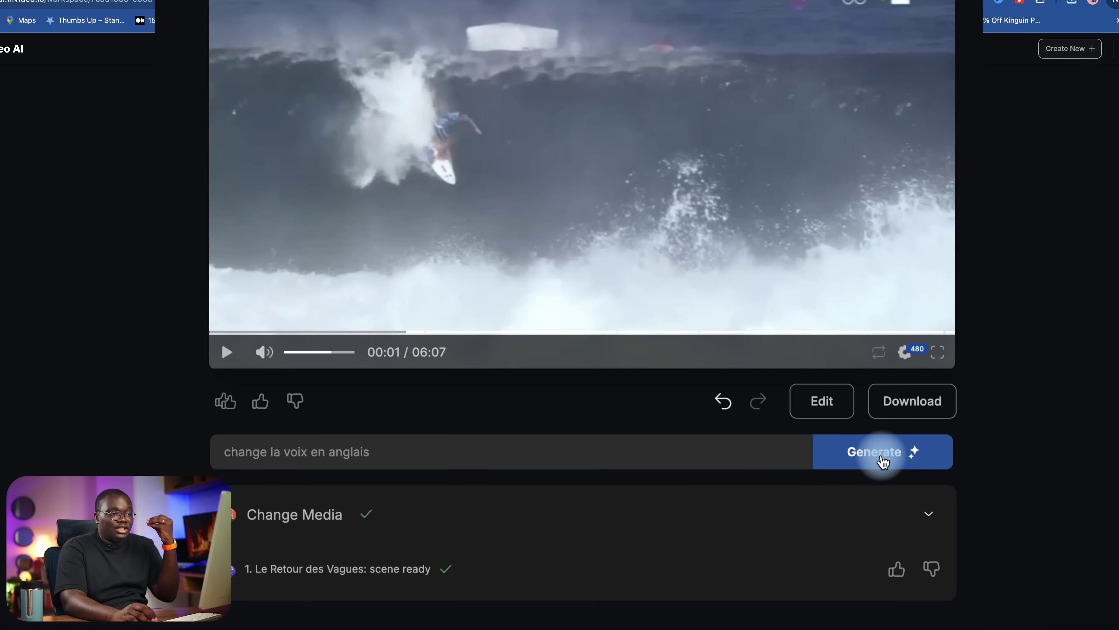
click(884, 461)
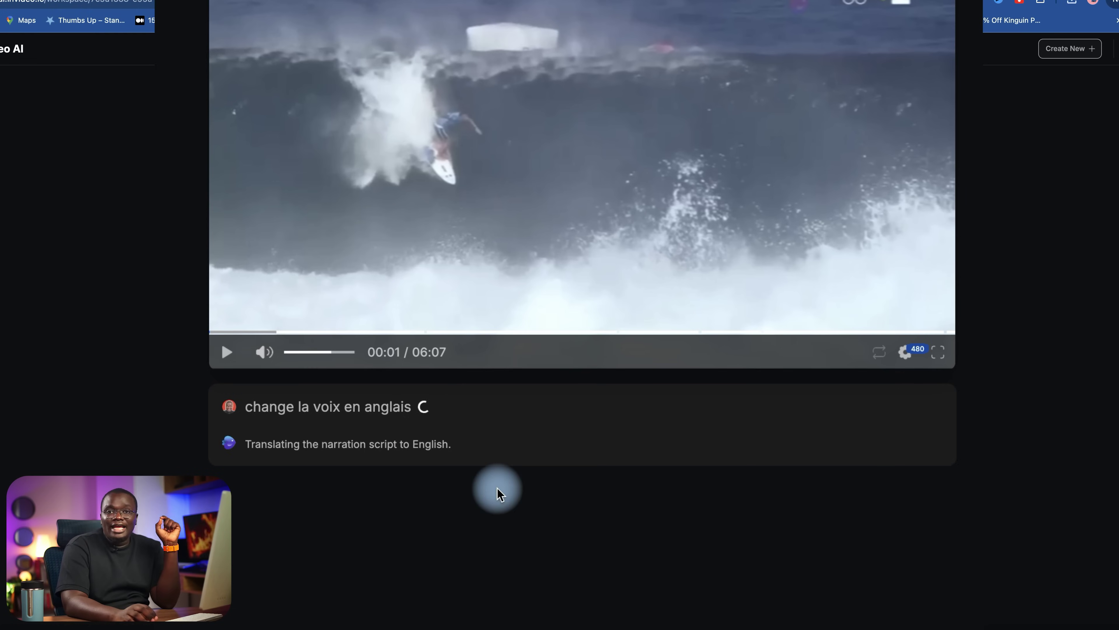